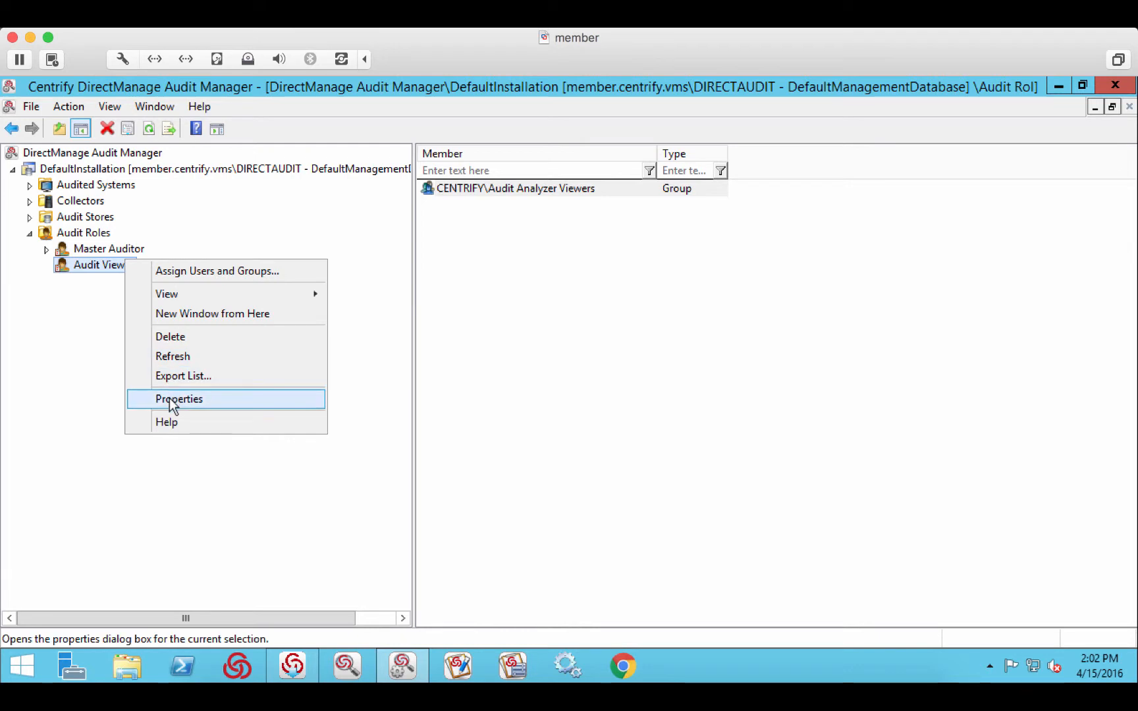
# - Review the access and privilege settings in the Audit Viewer role's properties, leaving them unchanged
pyautogui.click(169, 398)
pyautogui.click(468, 191)
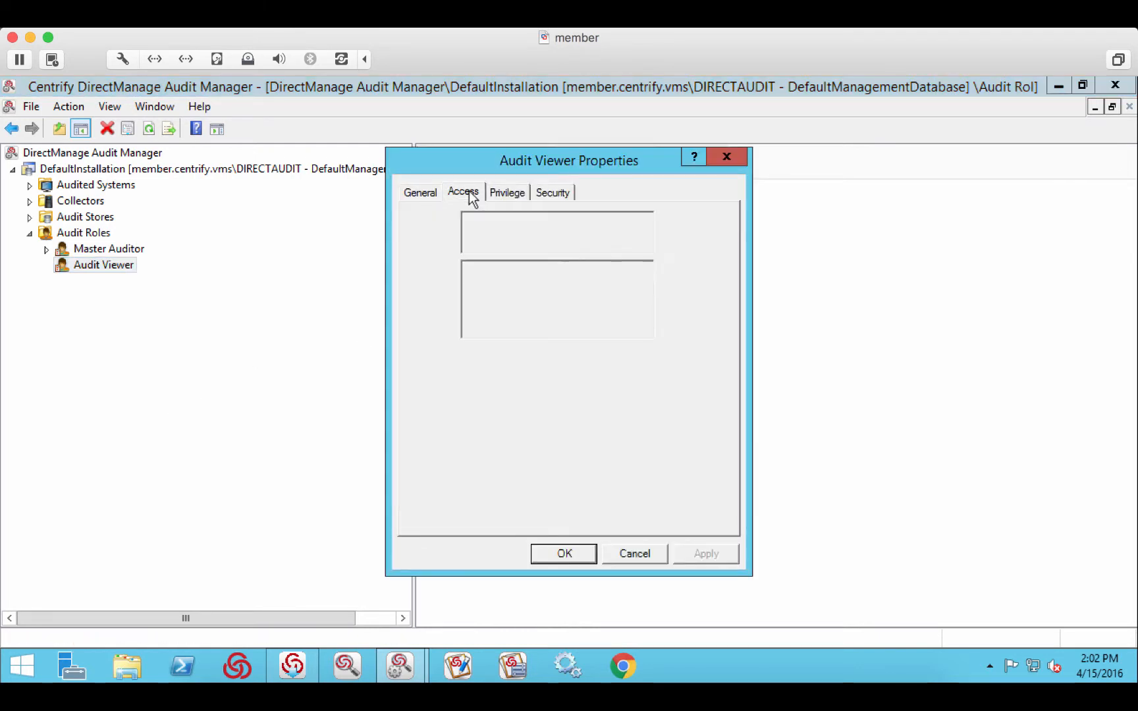
pyautogui.click(505, 193)
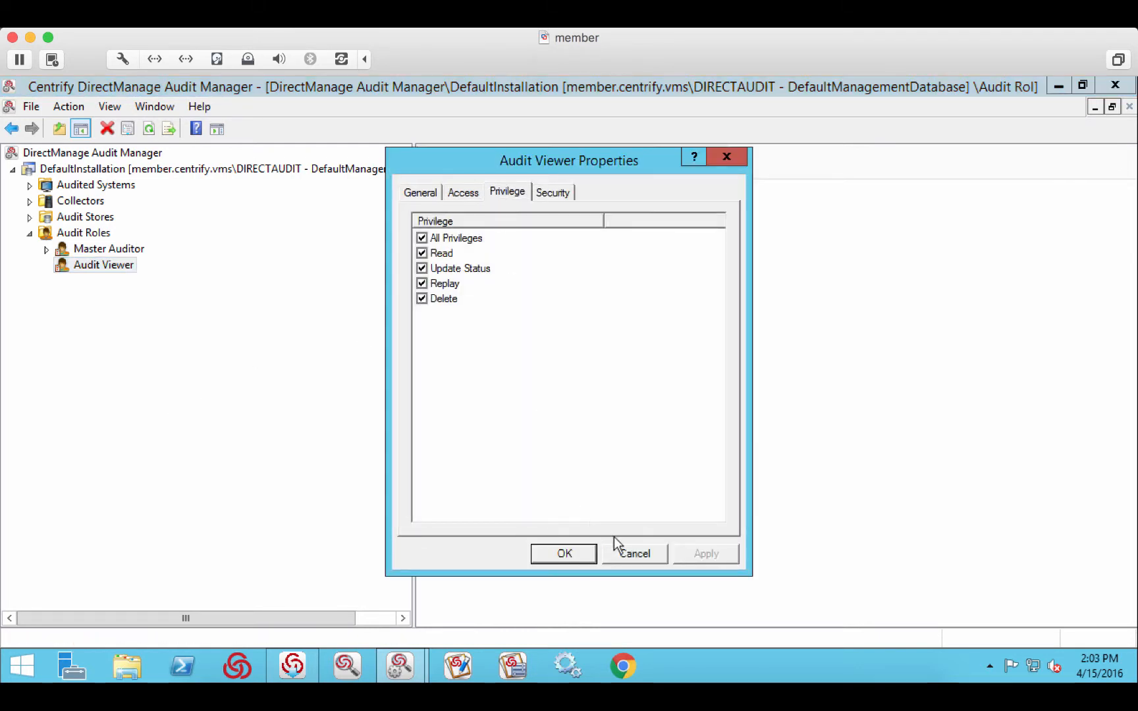
pyautogui.click(626, 551)
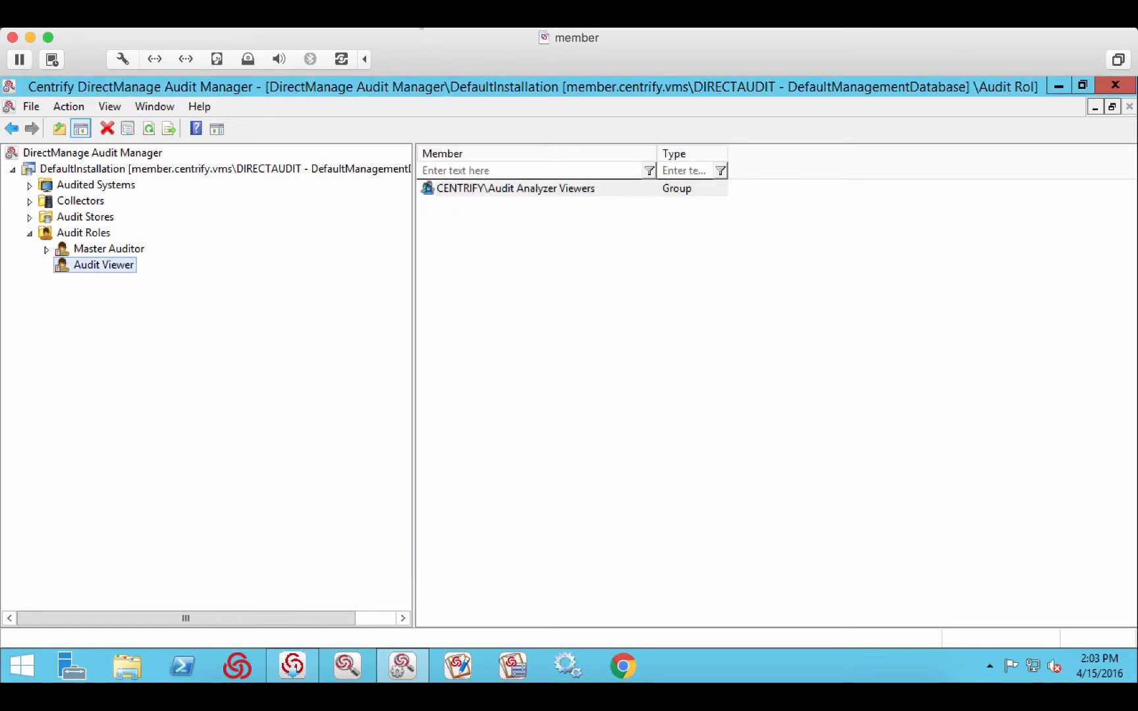
# - Switch to the dc virtual machine and check the member list of the Audit Analyzer Viewers group in Active Directory Users and Computers
pyautogui.click(402, 22)
pyautogui.click(416, 145)
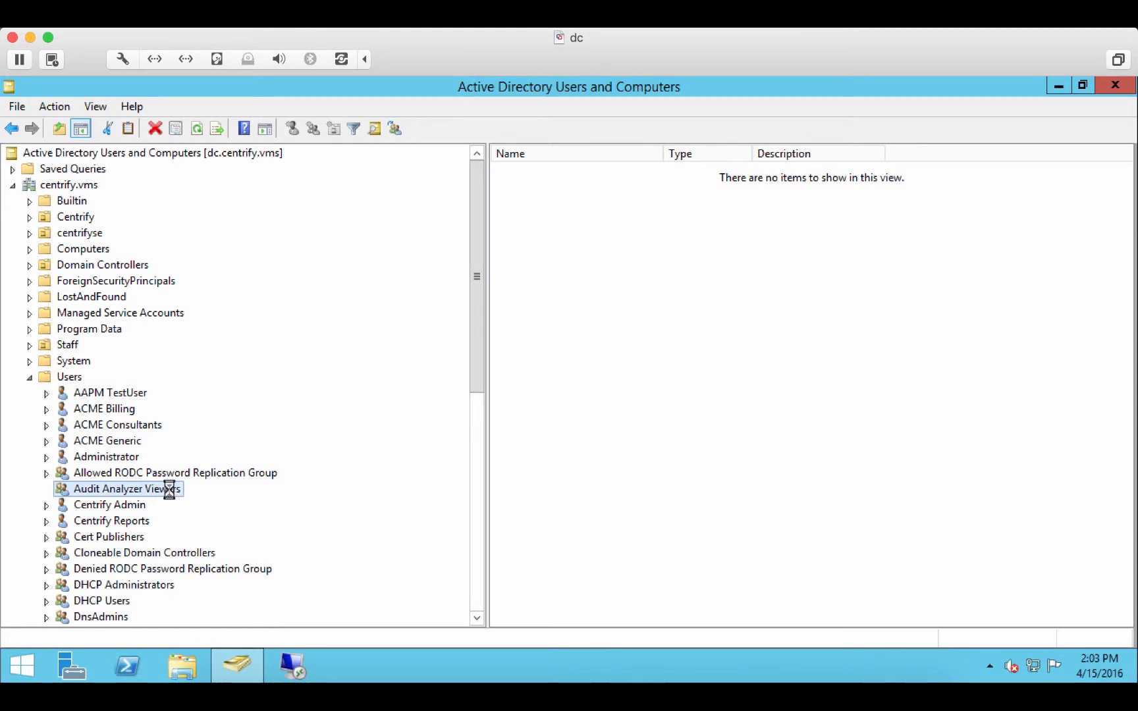
pyautogui.rightClick(168, 488)
pyautogui.click(224, 456)
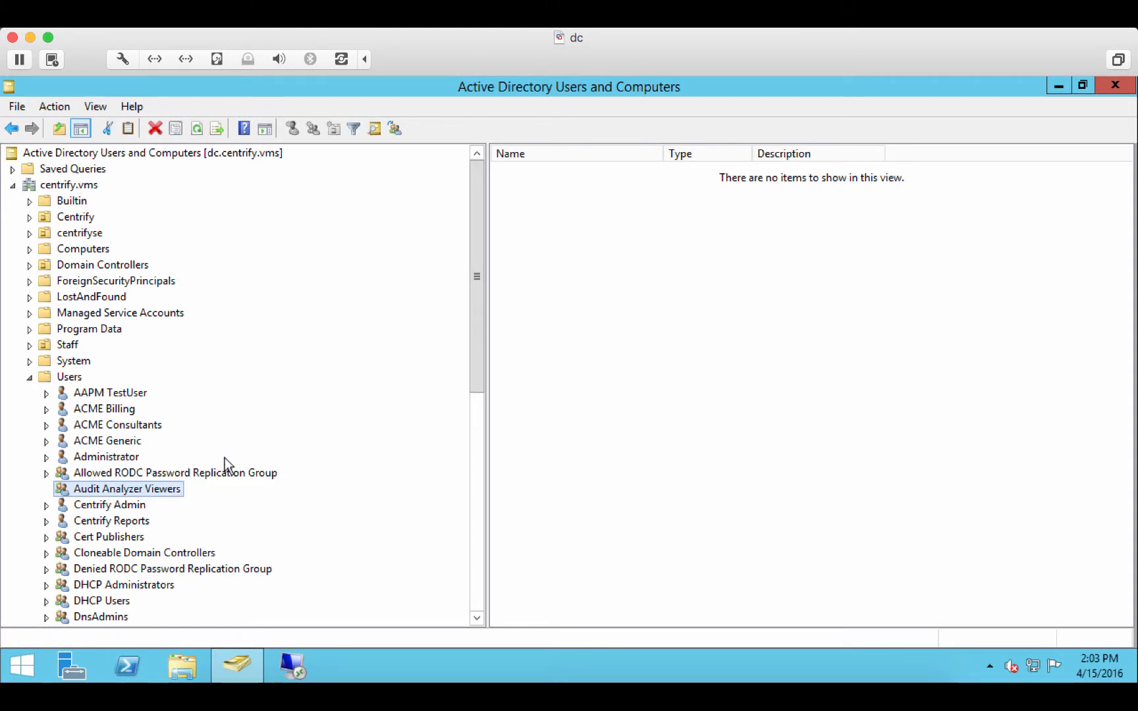
pyautogui.click(510, 173)
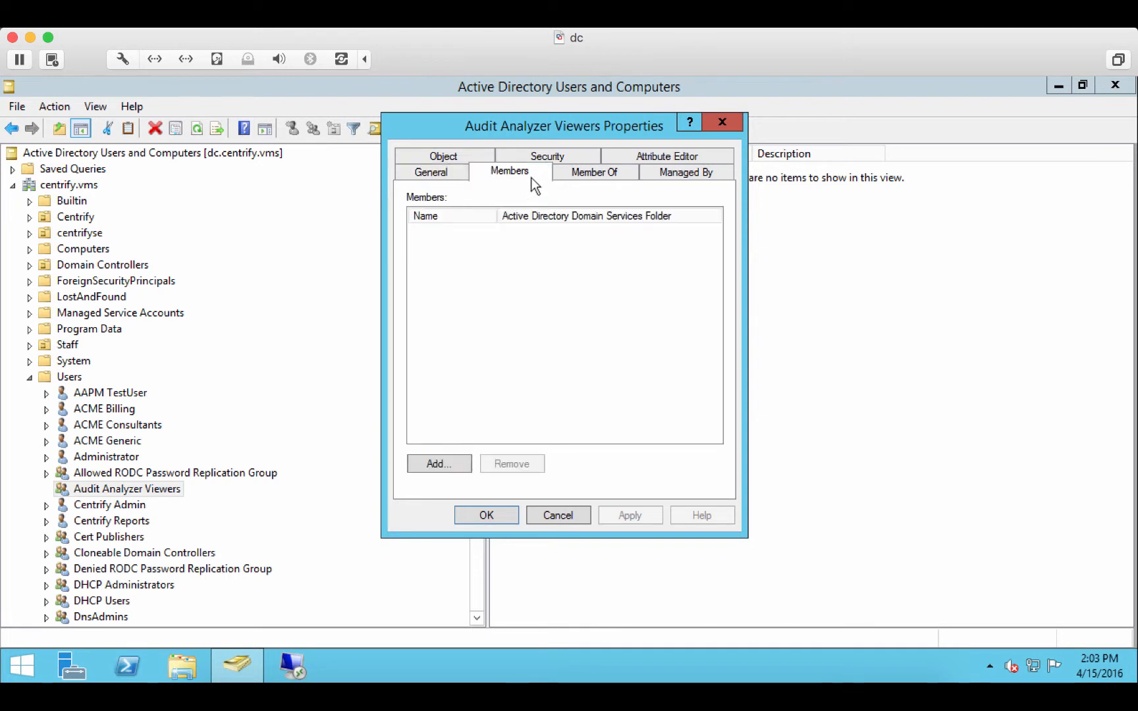
pyautogui.click(558, 515)
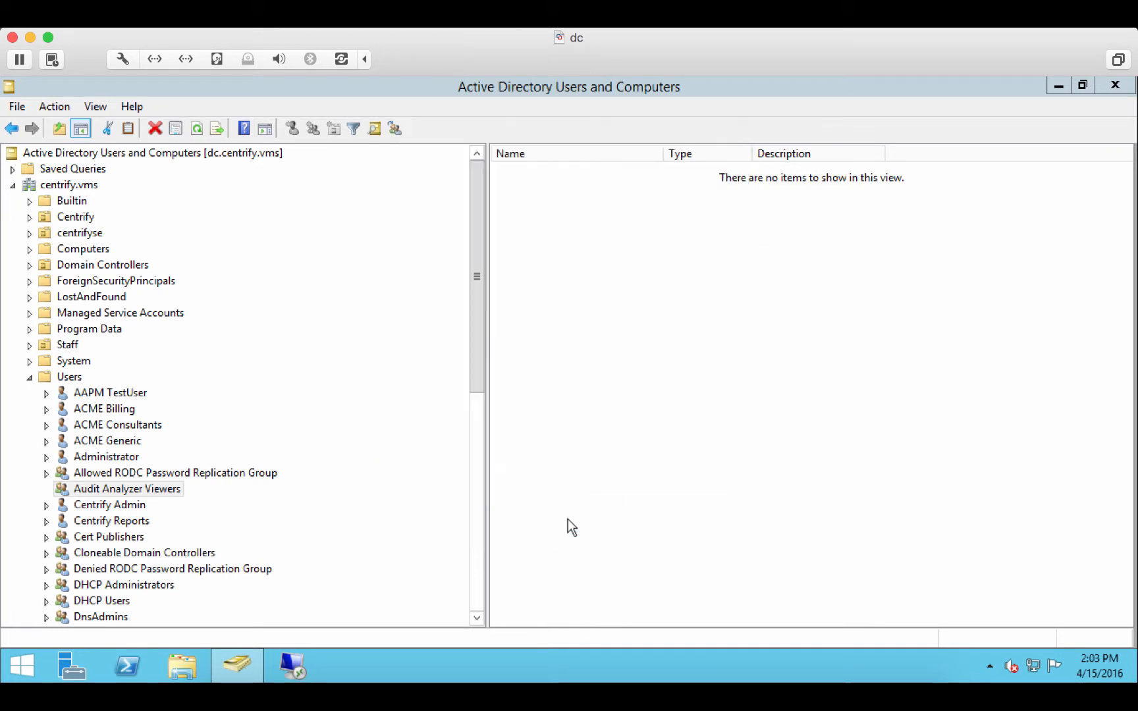
# - Review the general, account and telephone details in the WinMFA Test user's properties
pyautogui.click(477, 582)
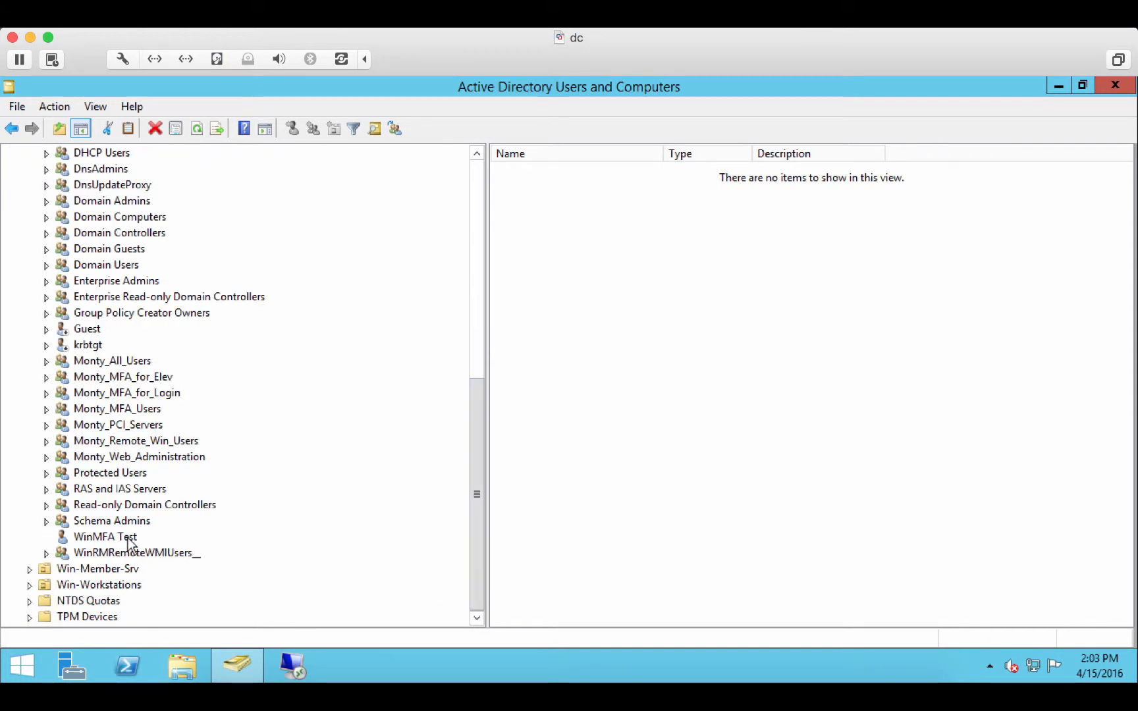
pyautogui.click(129, 542)
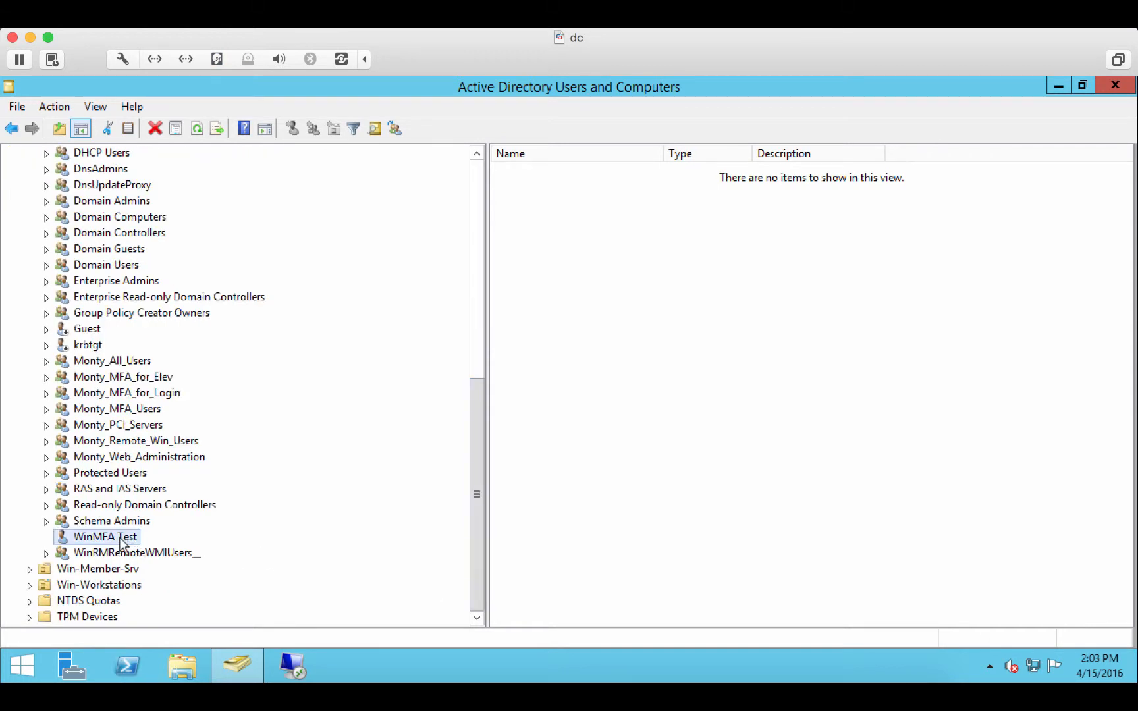
pyautogui.rightClick(128, 542)
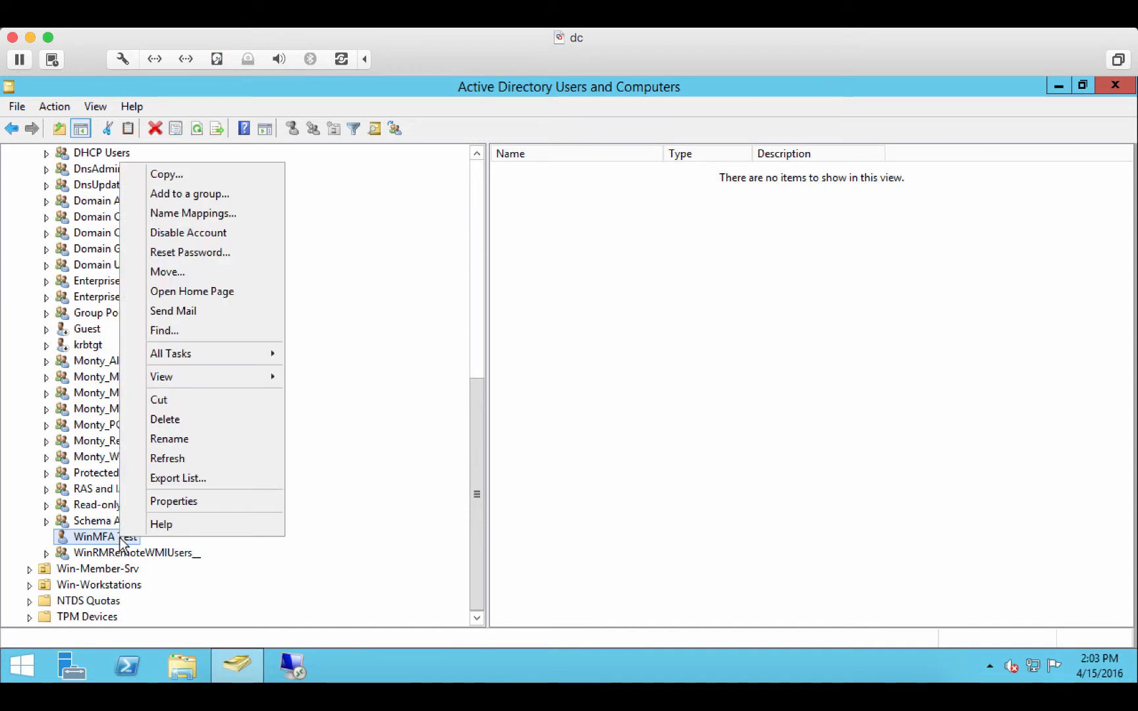
pyautogui.click(191, 507)
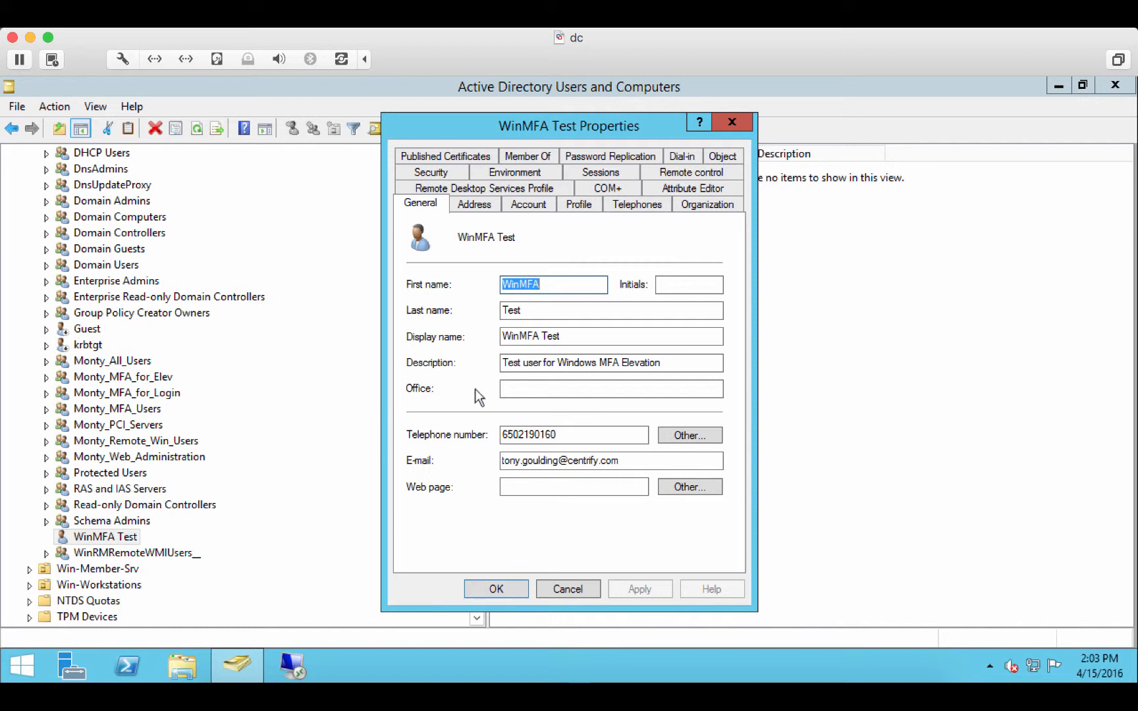
pyautogui.doubleClick(510, 461)
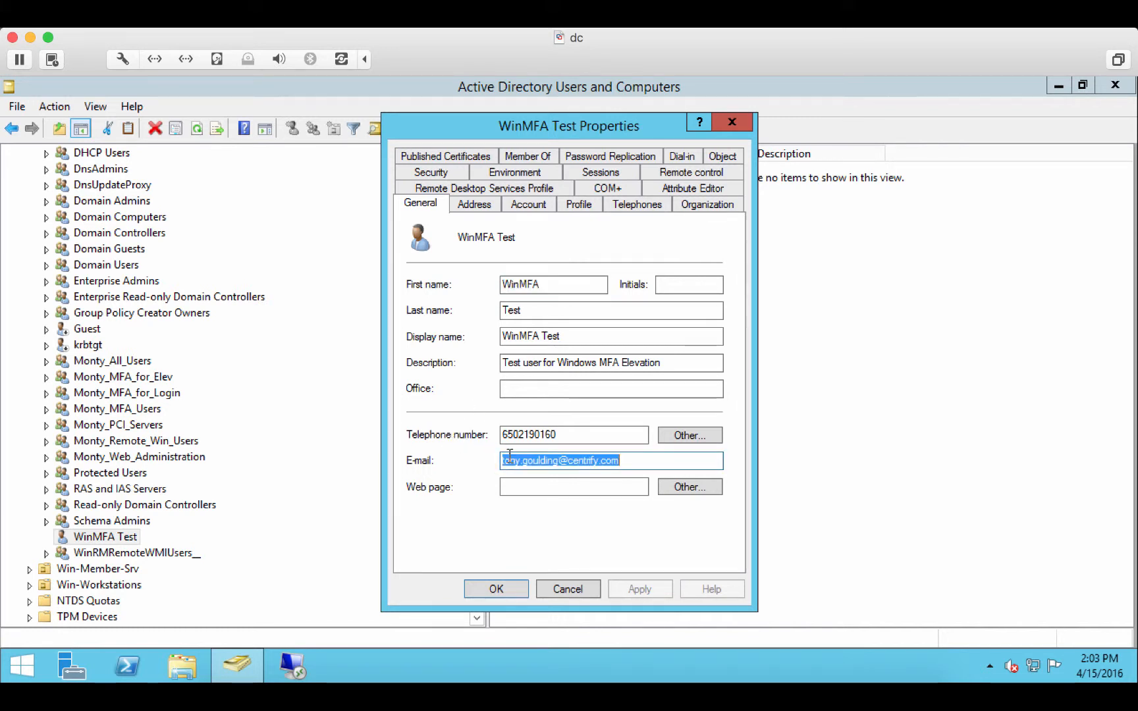
pyautogui.click(527, 204)
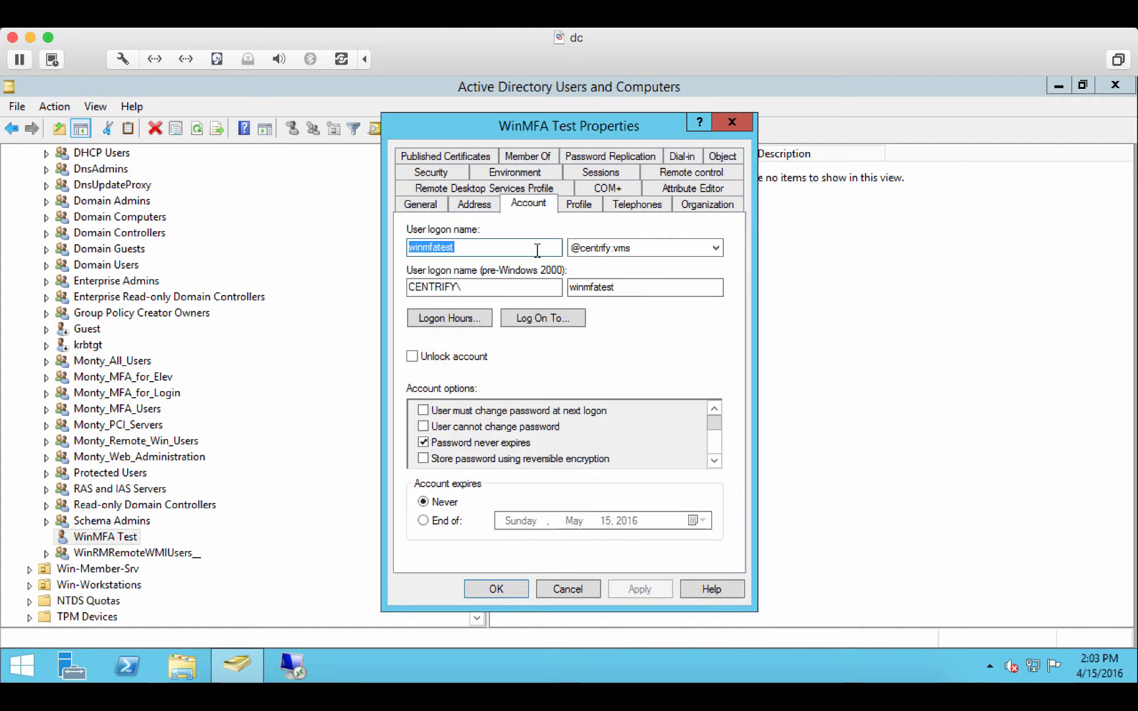
pyautogui.click(629, 205)
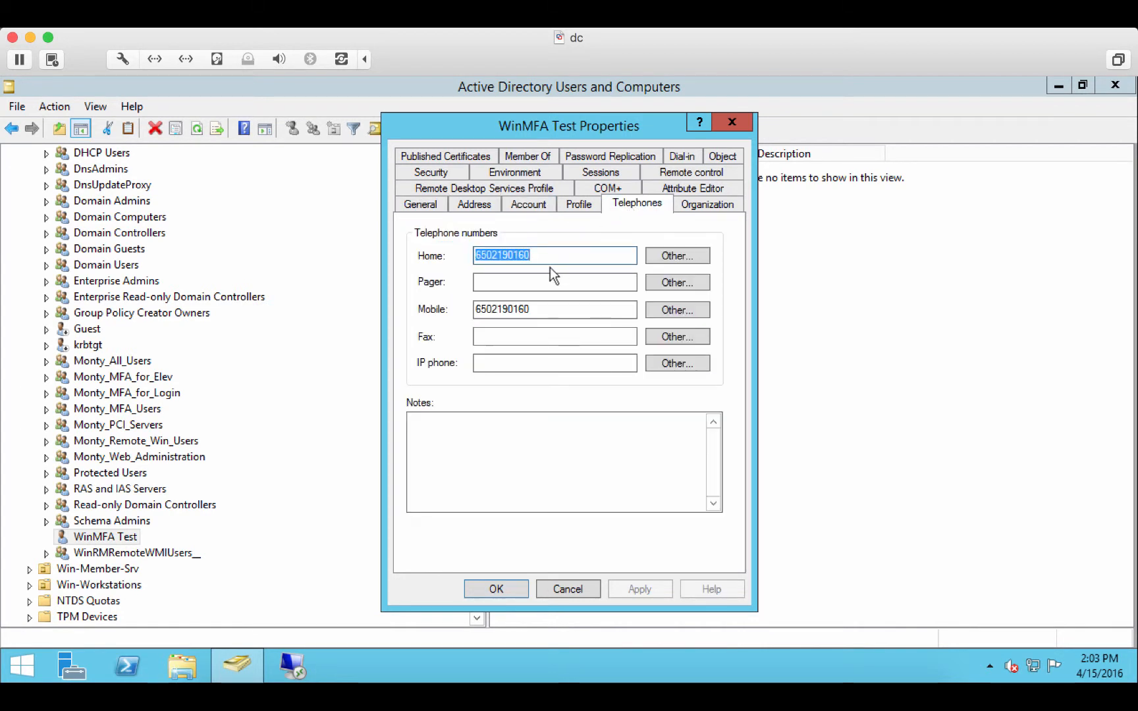
pyautogui.click(583, 588)
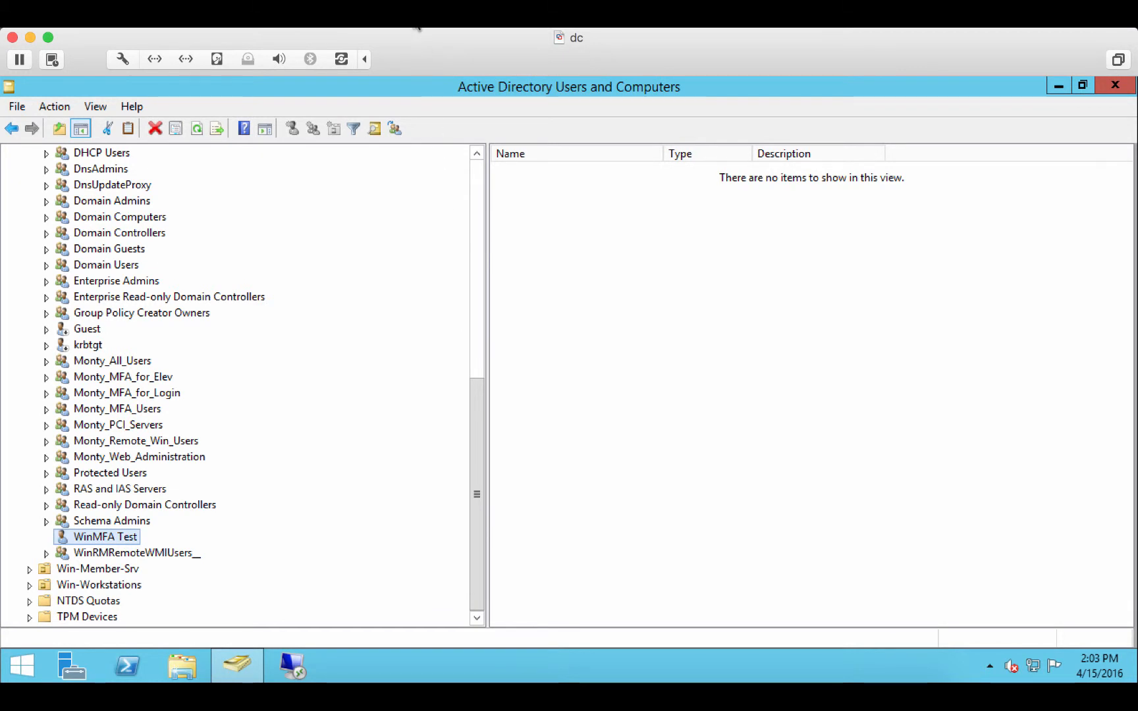
# - Switch to DirectManage Access Manager on the member machine and examine the match criteria and Run As settings of the Audit_Analyzer_Win_MFA application right
pyautogui.click(417, 15)
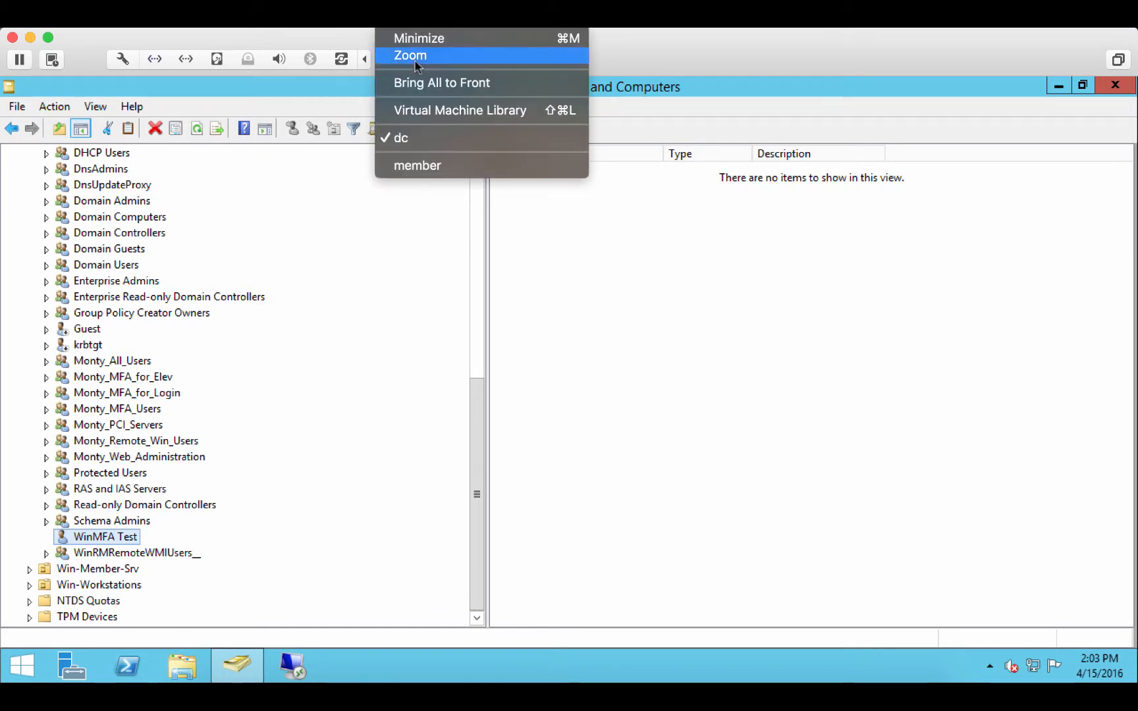
pyautogui.click(412, 166)
pyautogui.click(293, 665)
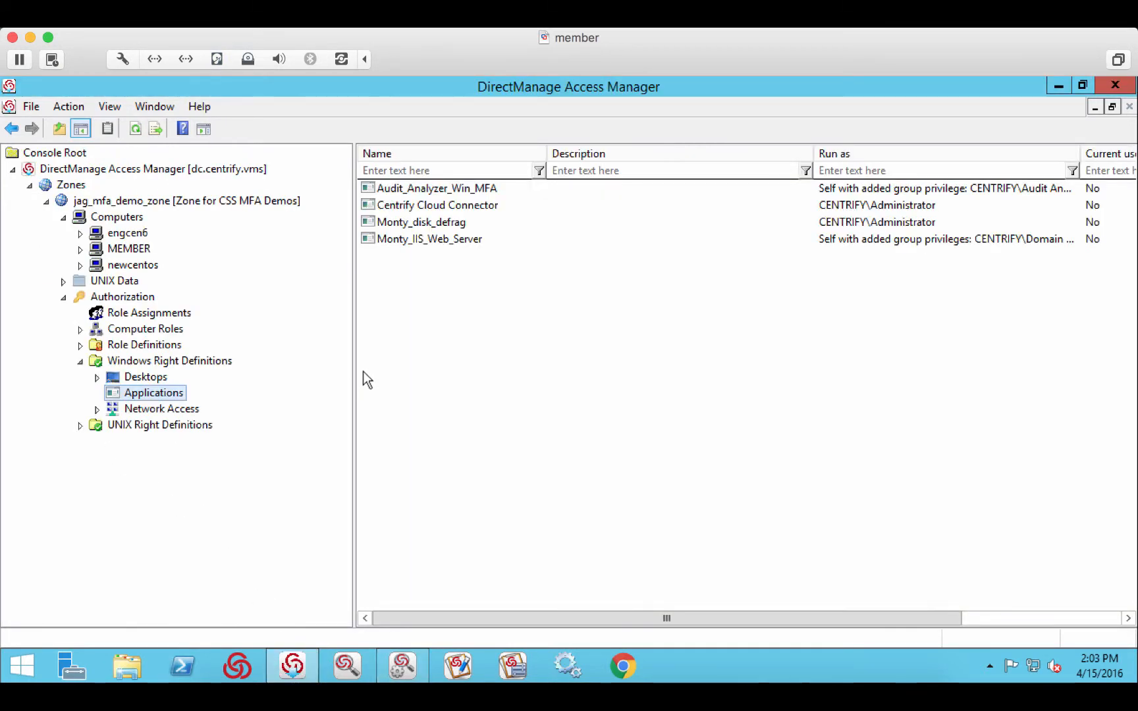
pyautogui.click(429, 192)
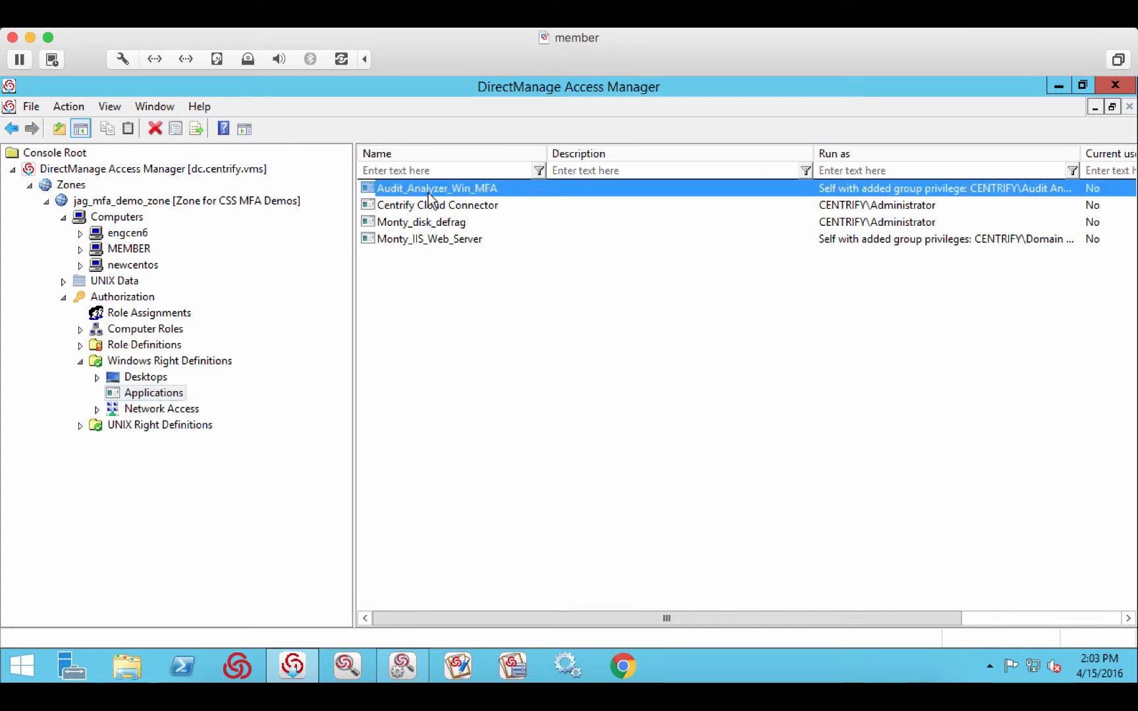
pyautogui.rightClick(428, 193)
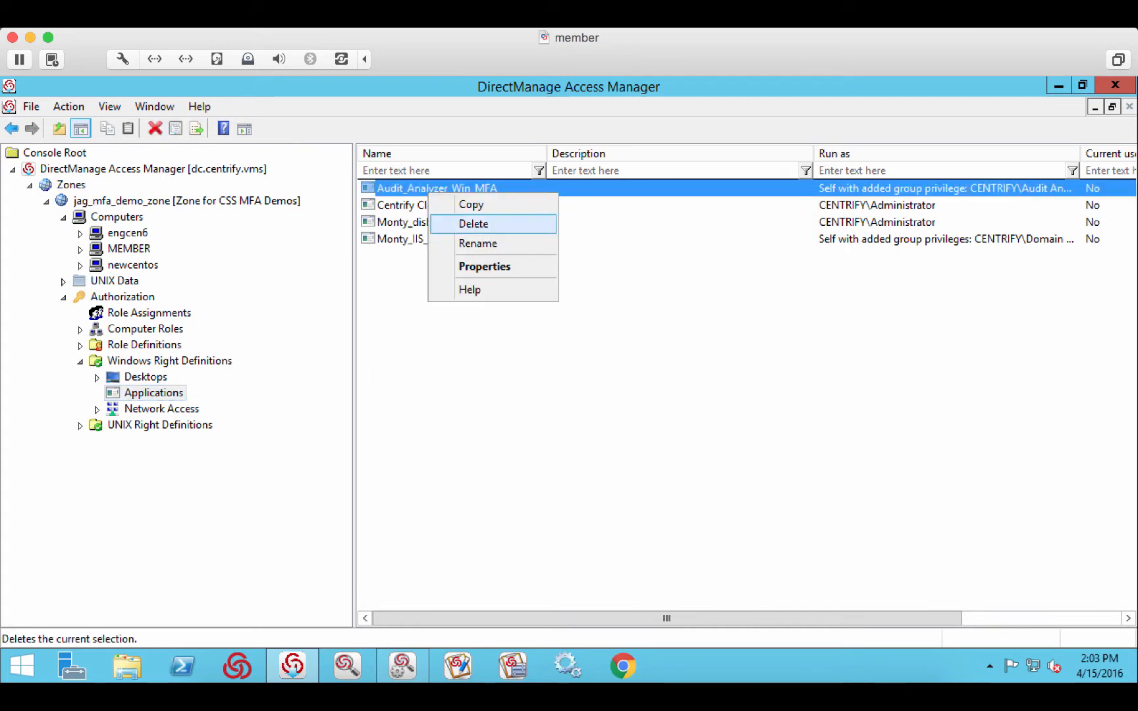
pyautogui.click(475, 266)
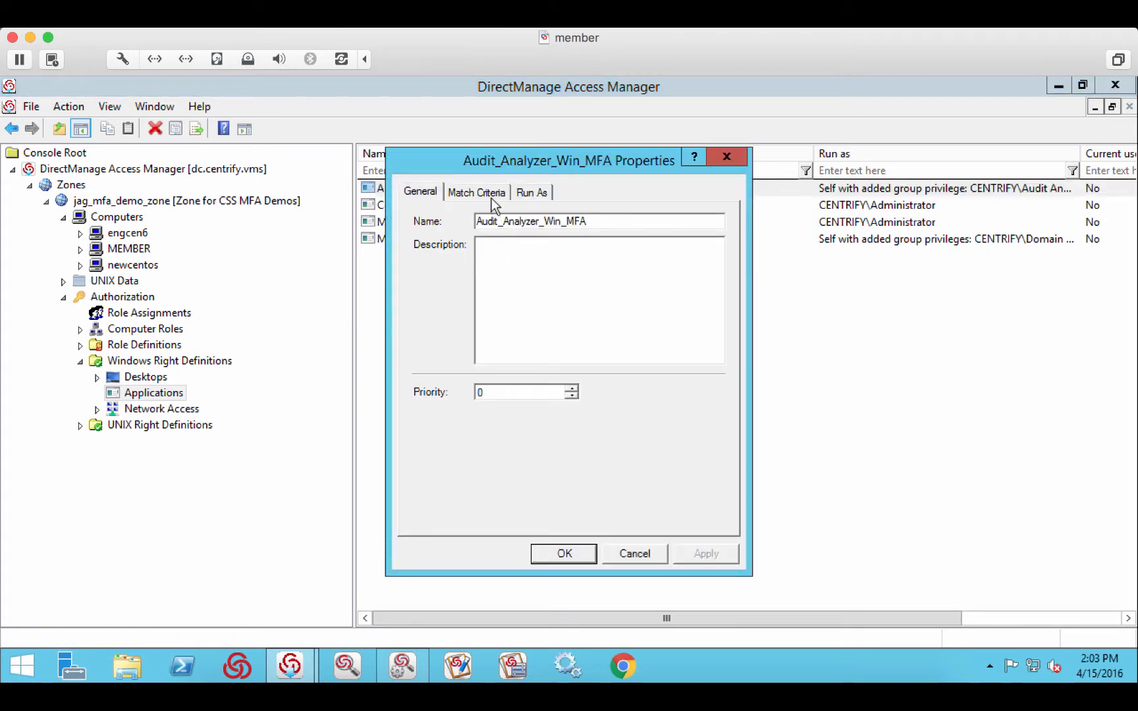
pyautogui.click(491, 194)
pyautogui.click(476, 240)
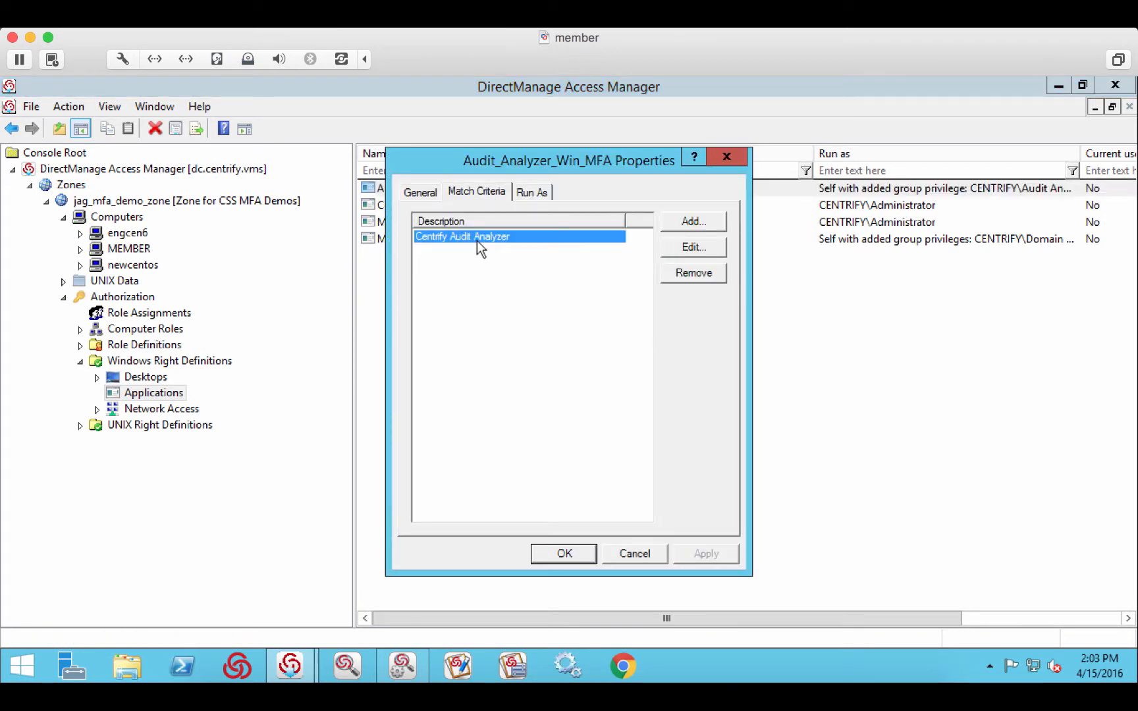
pyautogui.click(531, 192)
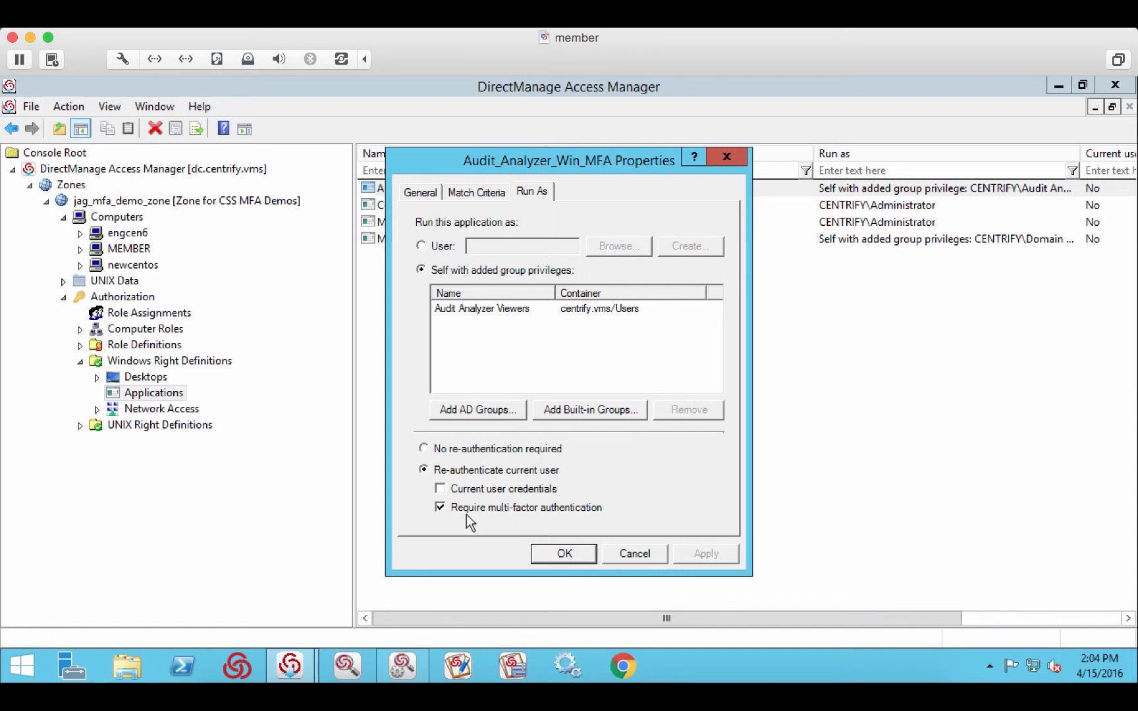
pyautogui.click(626, 553)
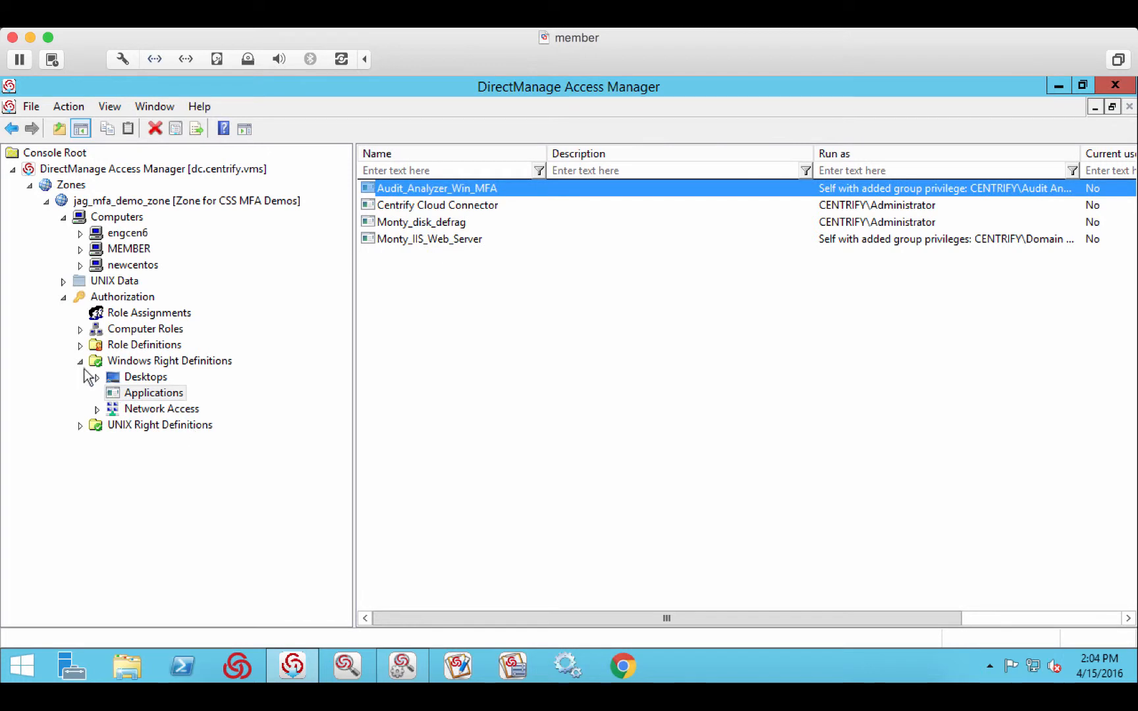
# - Show the rights contained in the Audit_Analyzer_MFA_Elevation_Win role definition
pyautogui.click(80, 361)
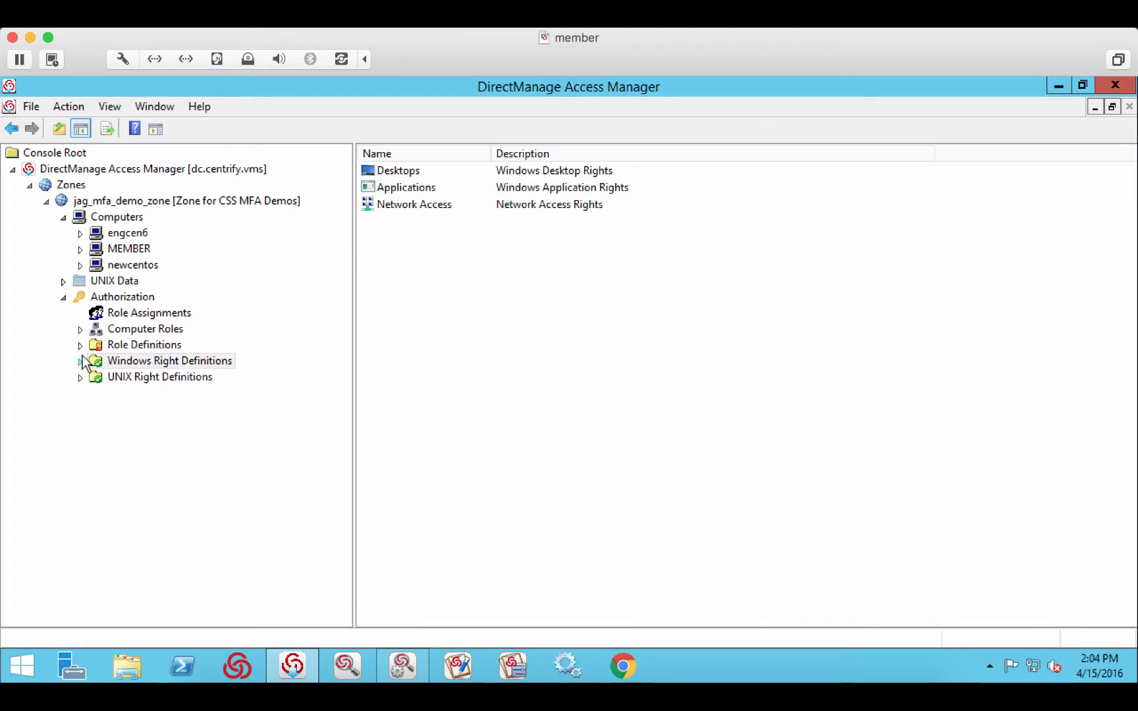
pyautogui.click(81, 346)
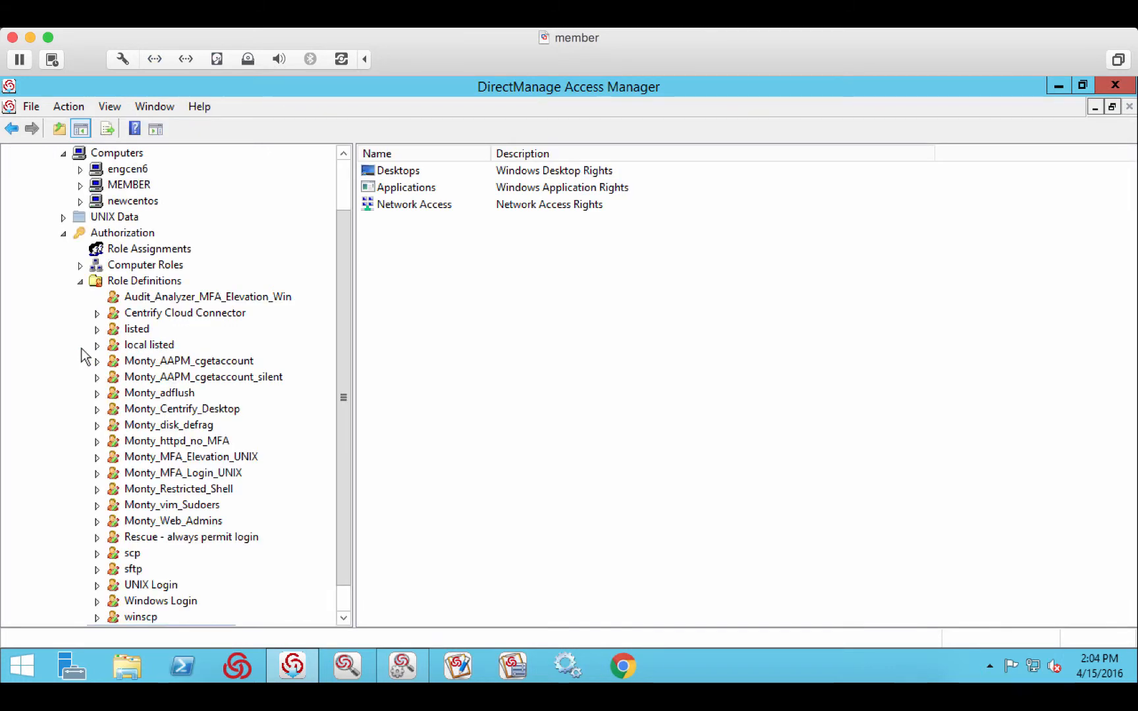
pyautogui.click(223, 297)
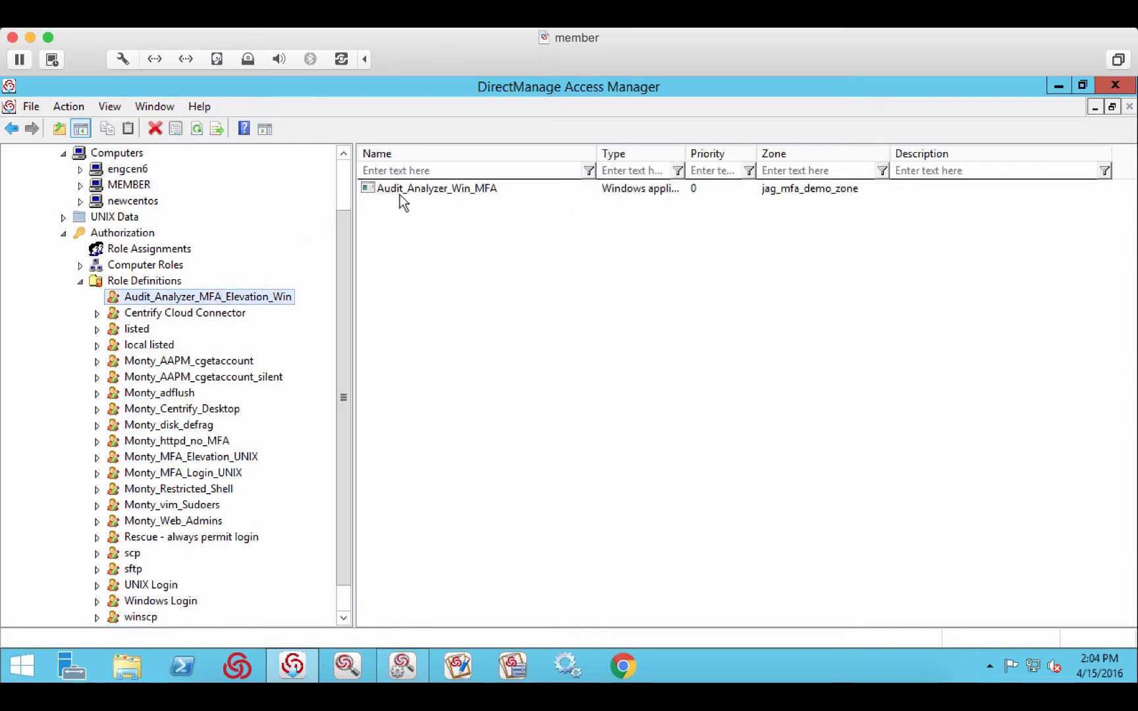
# - Look up the zone's role assignments and select the one for the Audit_Analyzer_MFA_Elevation_Win role
pyautogui.click(80, 283)
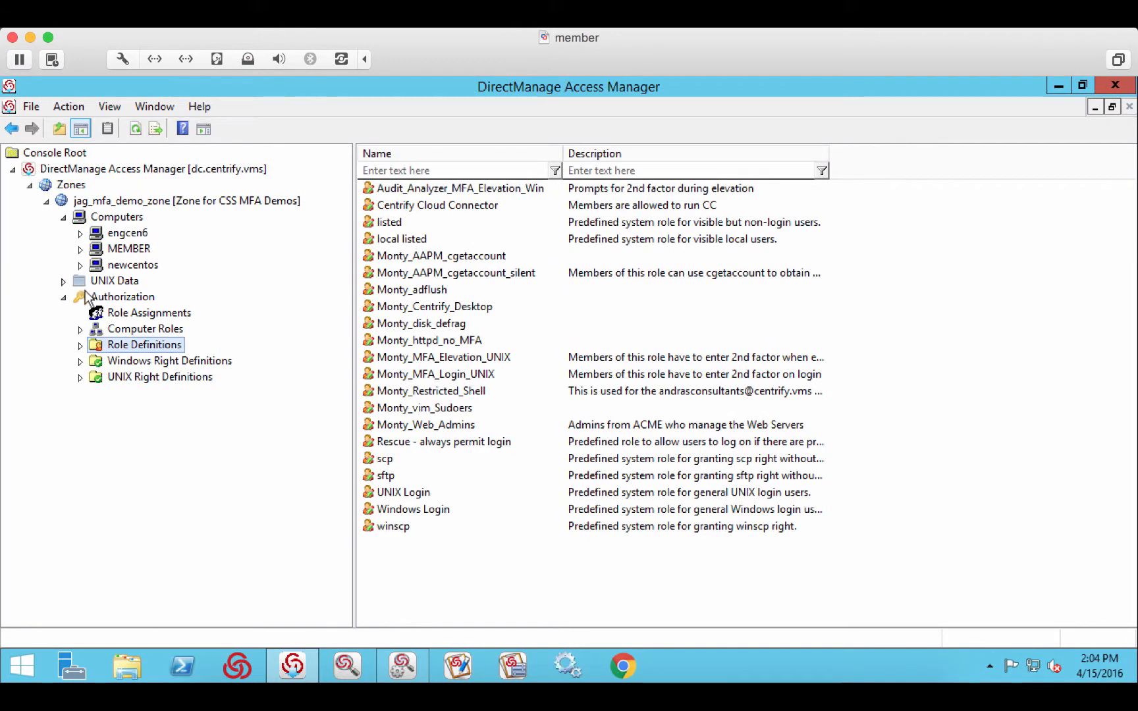
pyautogui.click(99, 314)
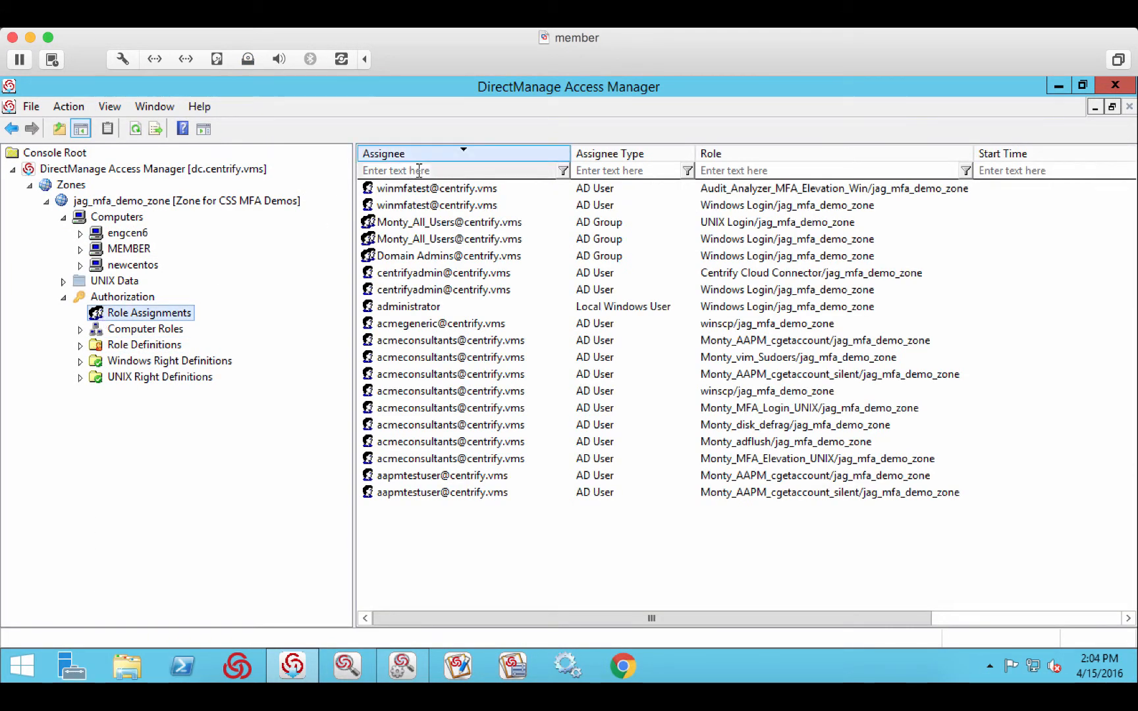
pyautogui.click(563, 191)
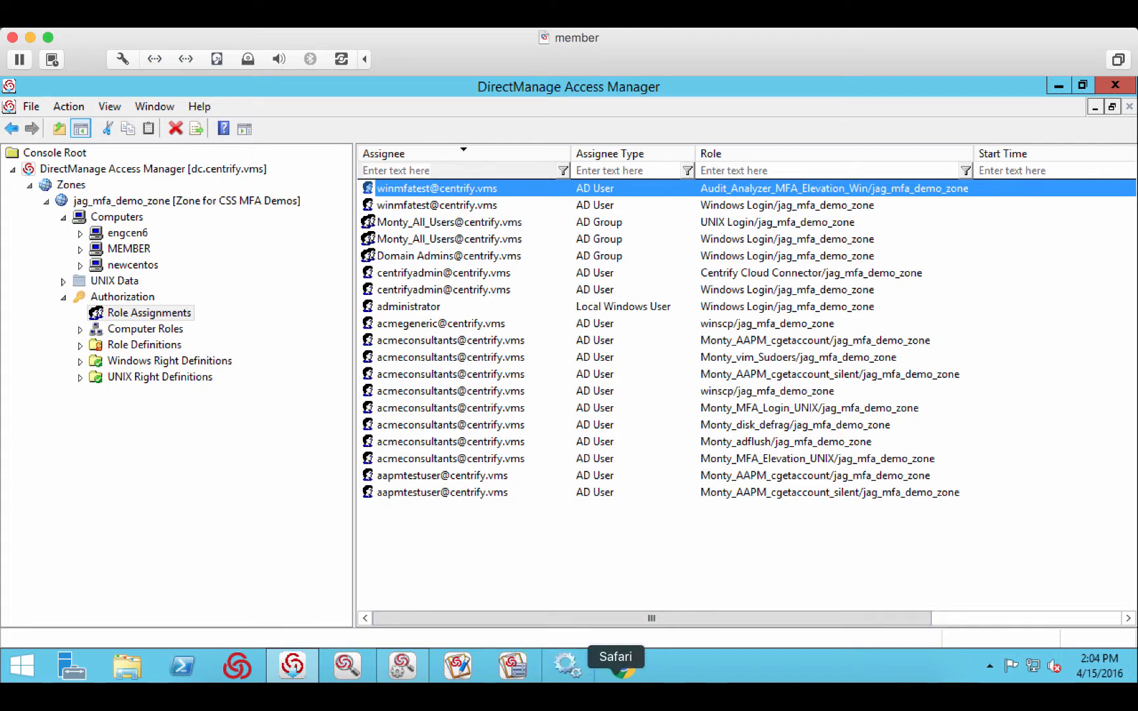
# - Switch to Centrify Cloud Manager in Safari and check the Server Suite Authentication settings for login and privilege elevation profiles
pyautogui.click(618, 669)
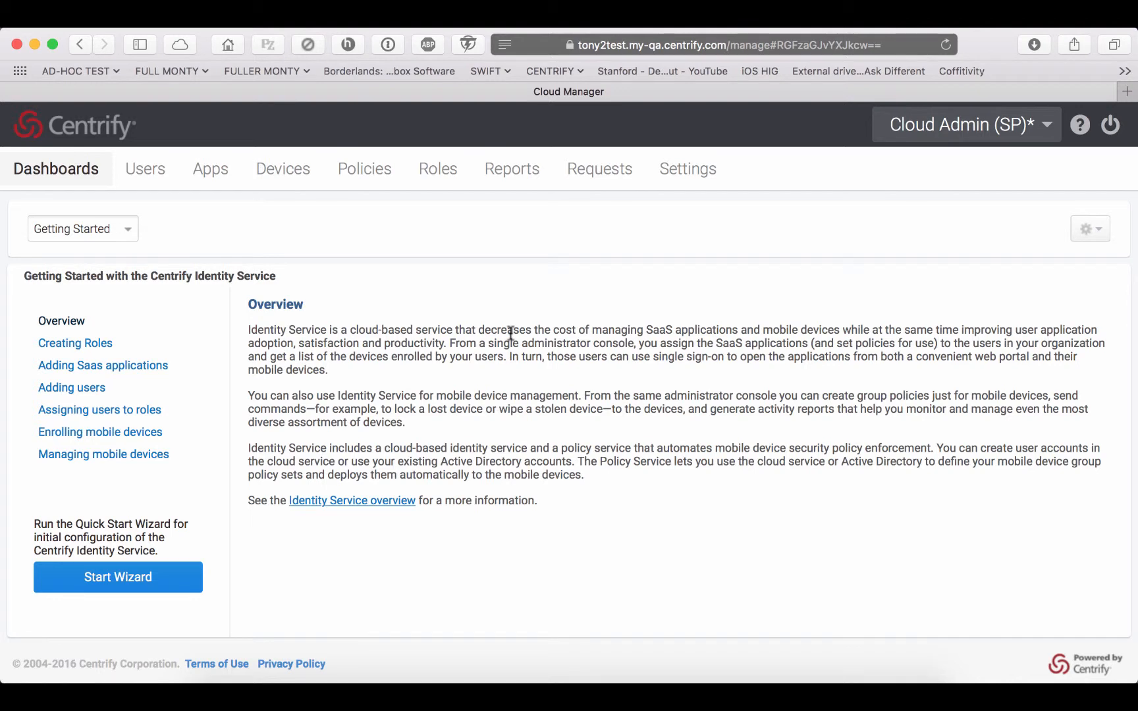
pyautogui.click(700, 174)
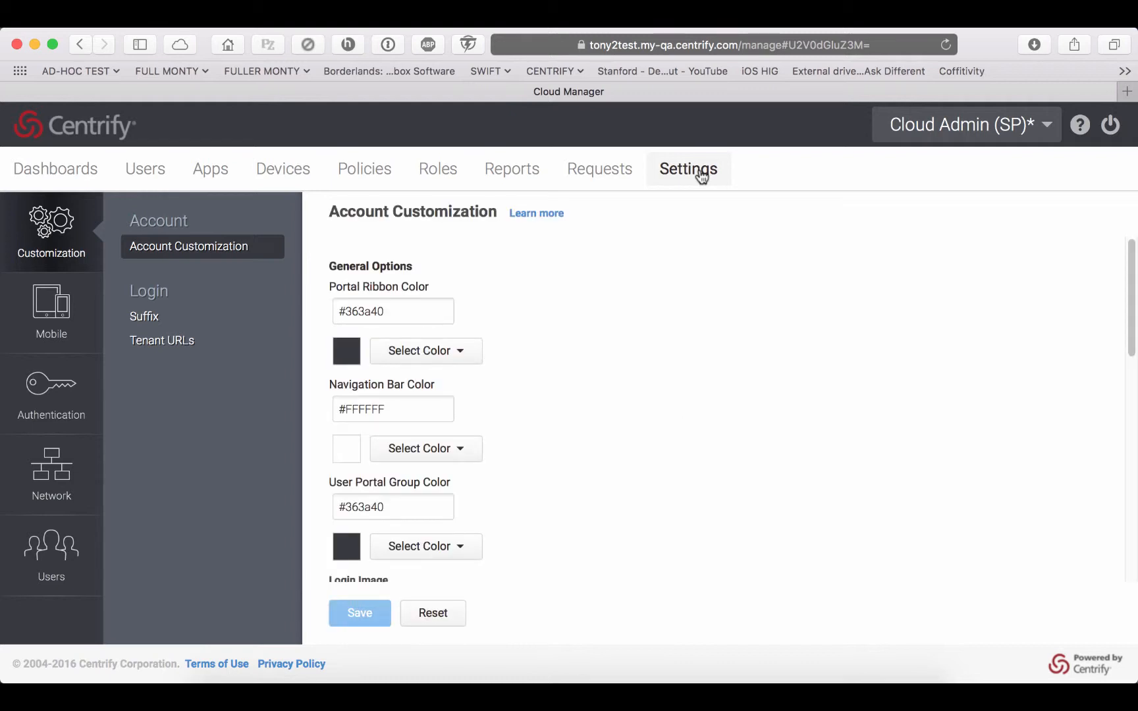
pyautogui.click(66, 390)
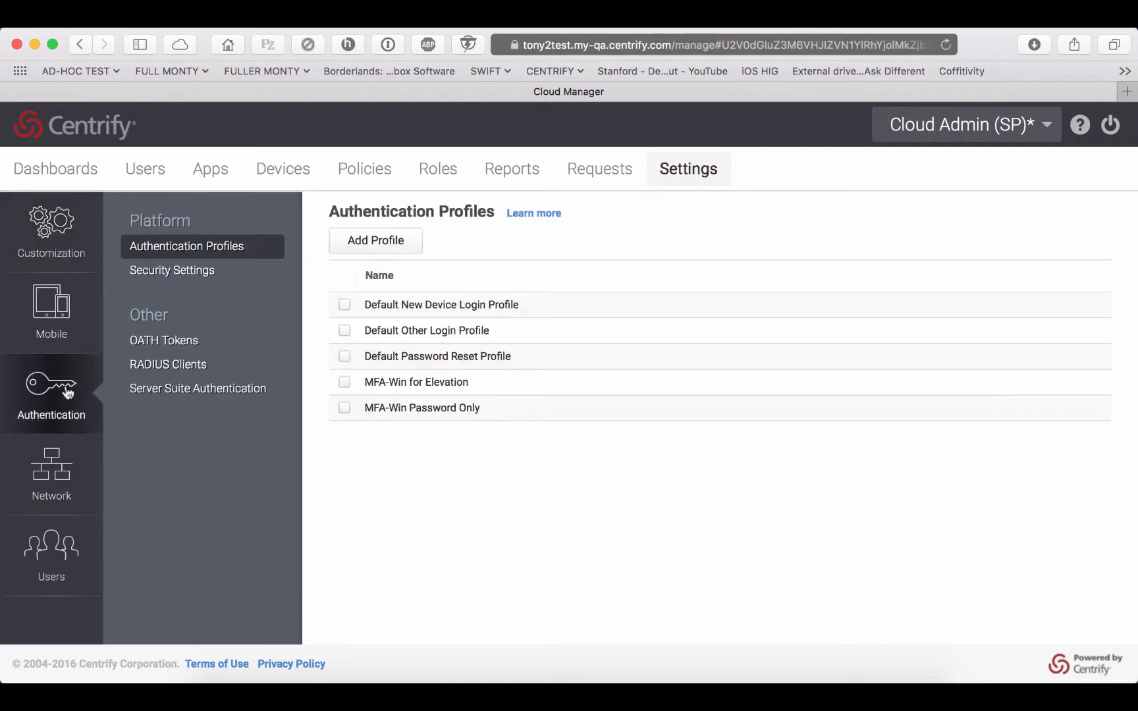
pyautogui.click(180, 397)
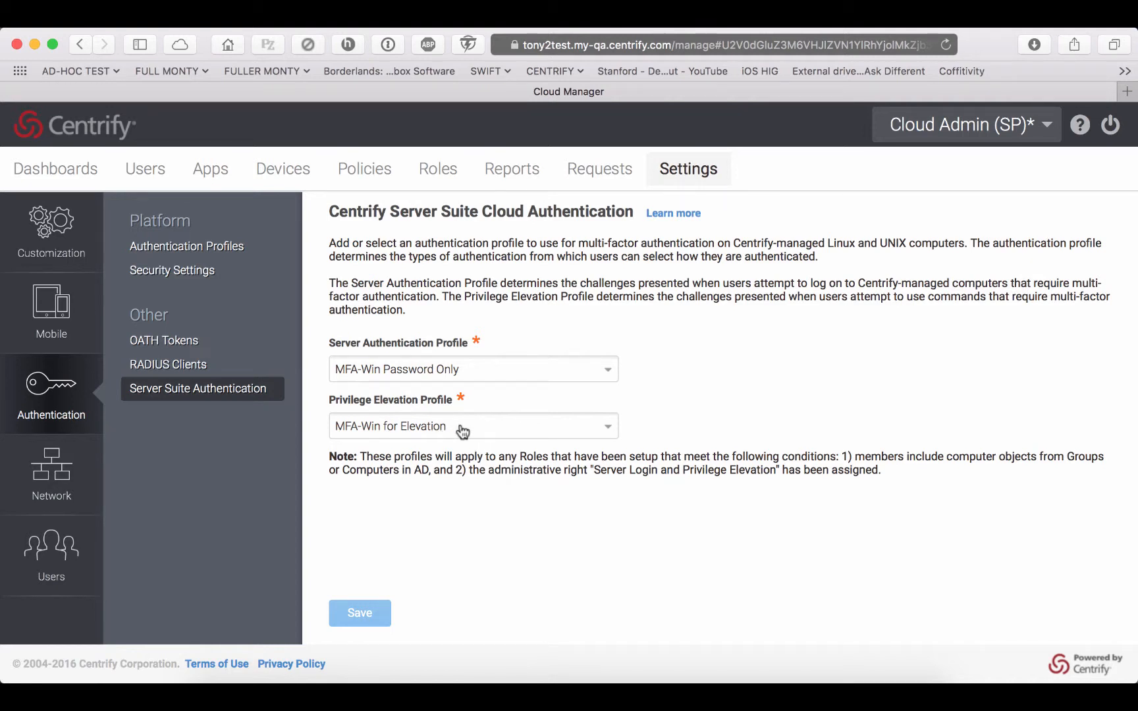
# - Examine the challenge mechanisms and pass-through duration of the MFA-Win for Elevation authentication profile, leaving it unchanged
pyautogui.click(237, 255)
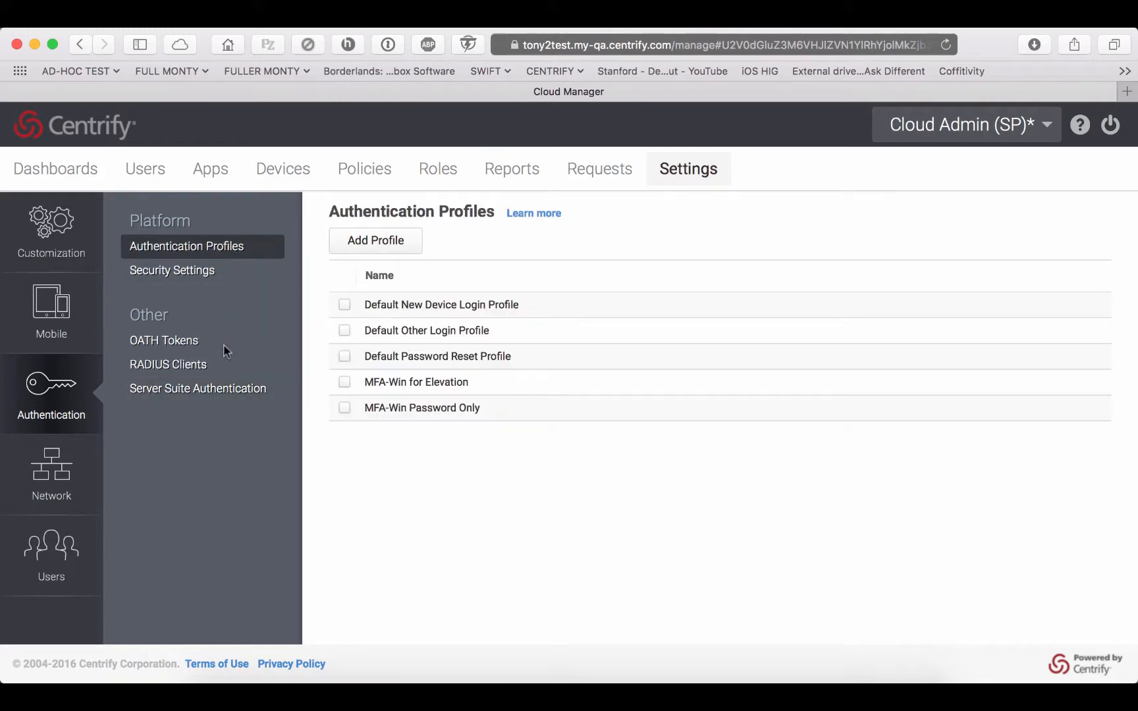
pyautogui.click(409, 384)
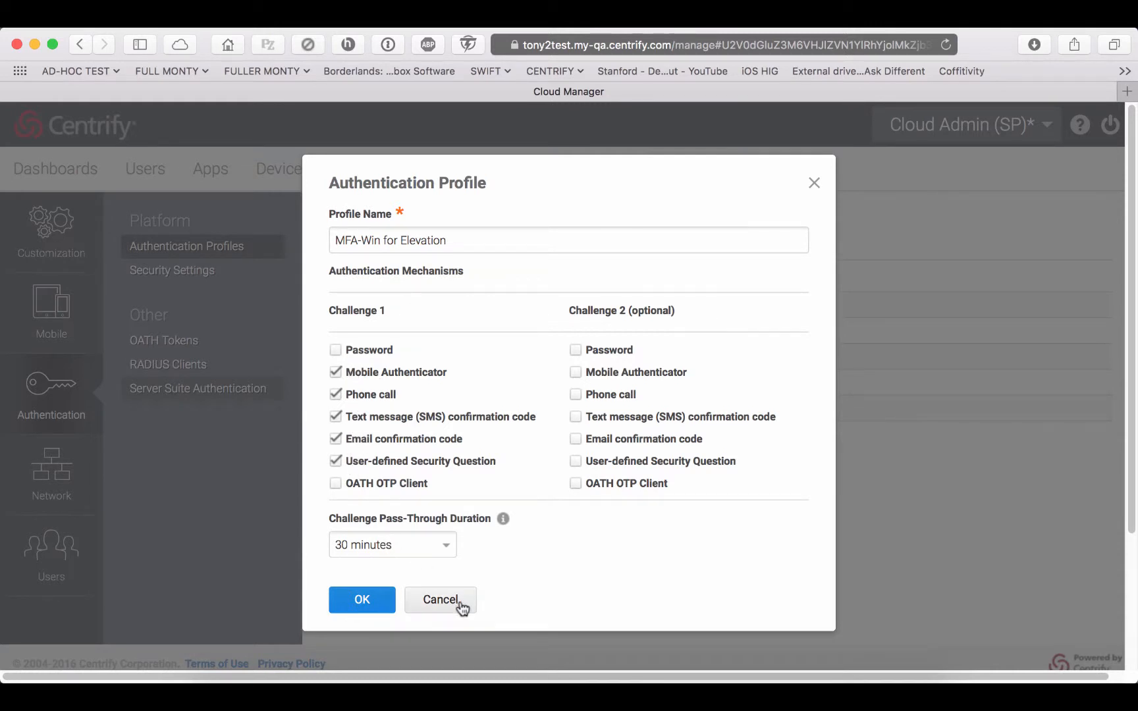
pyautogui.click(456, 601)
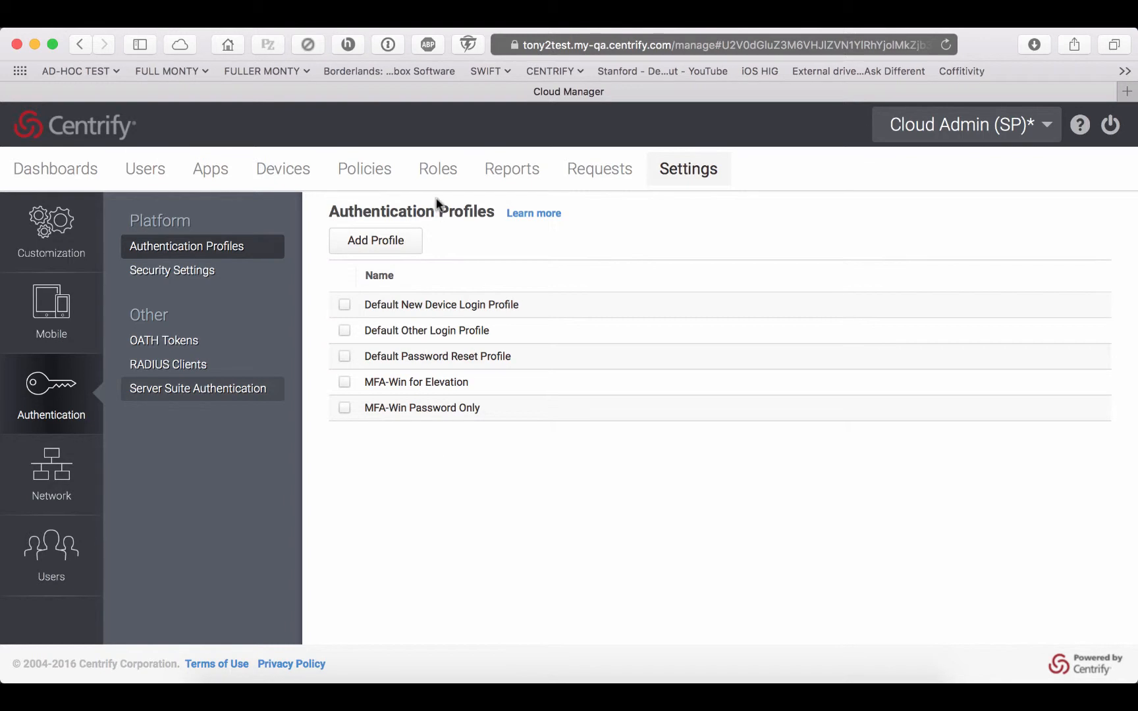
# - Check the administrative rights and the members of the ROLE: Server MFA for CSS role
pyautogui.click(439, 176)
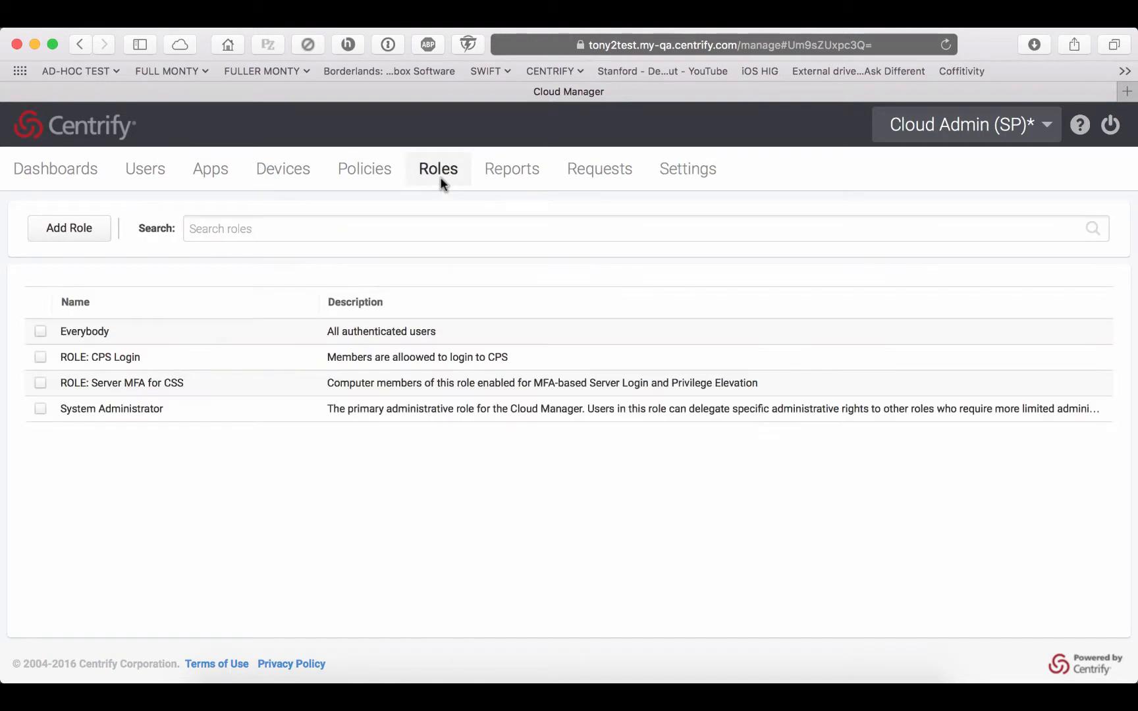
pyautogui.click(156, 388)
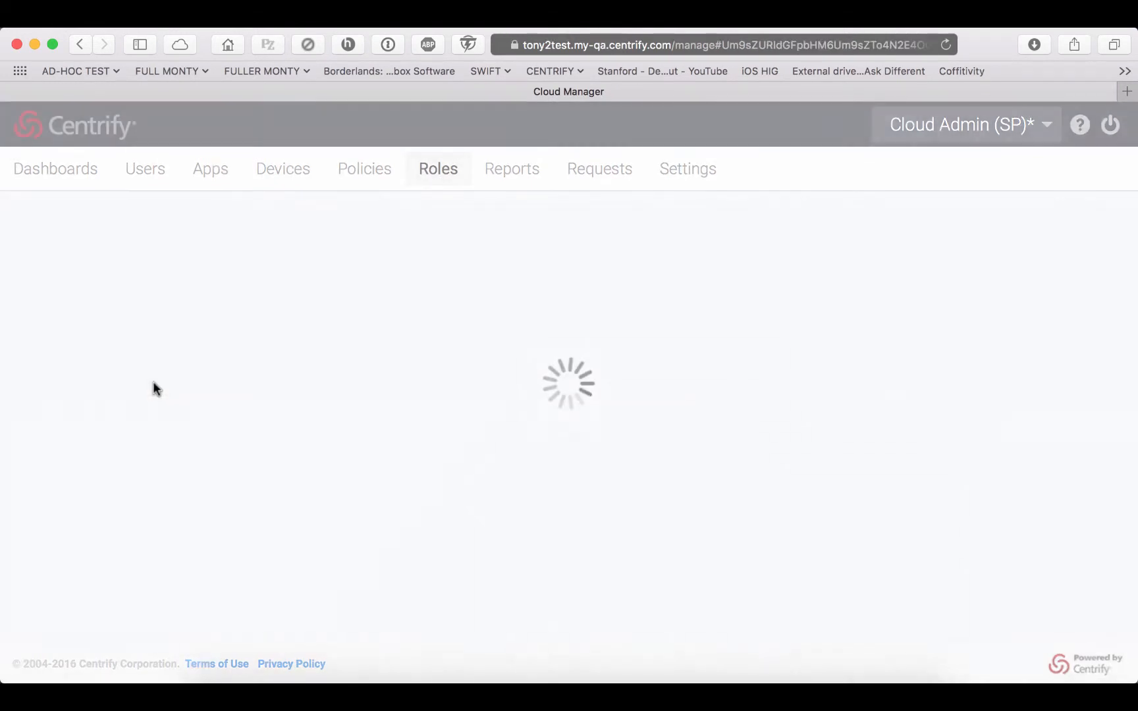
pyautogui.click(108, 372)
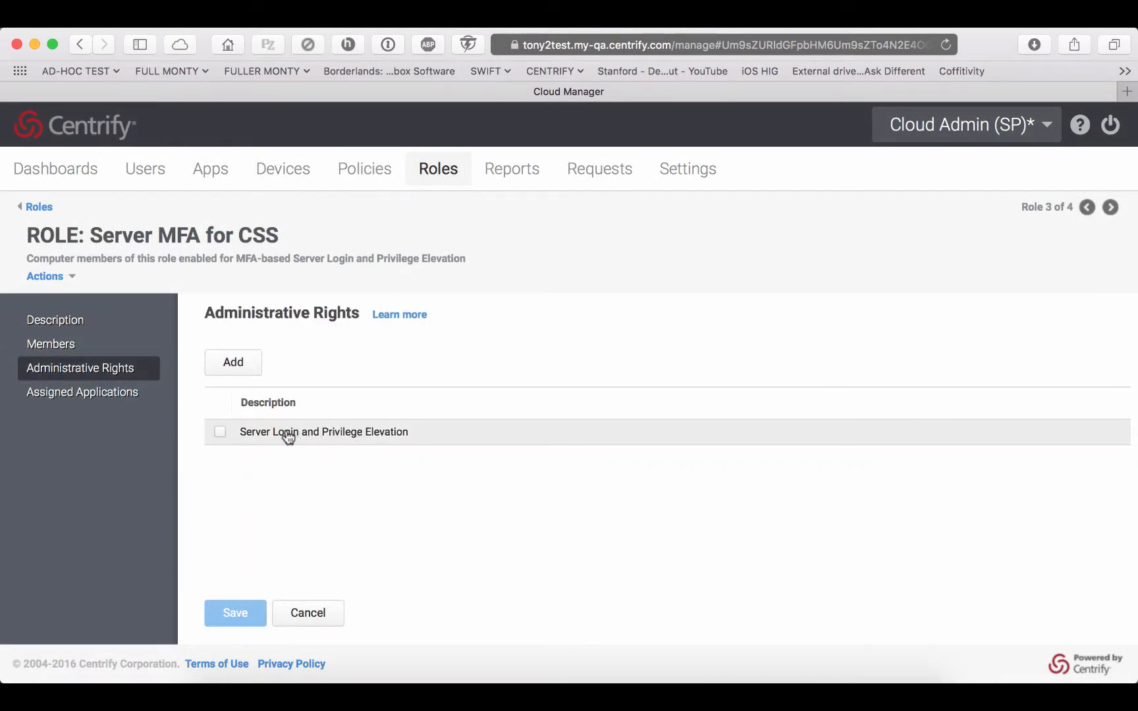
pyautogui.click(69, 346)
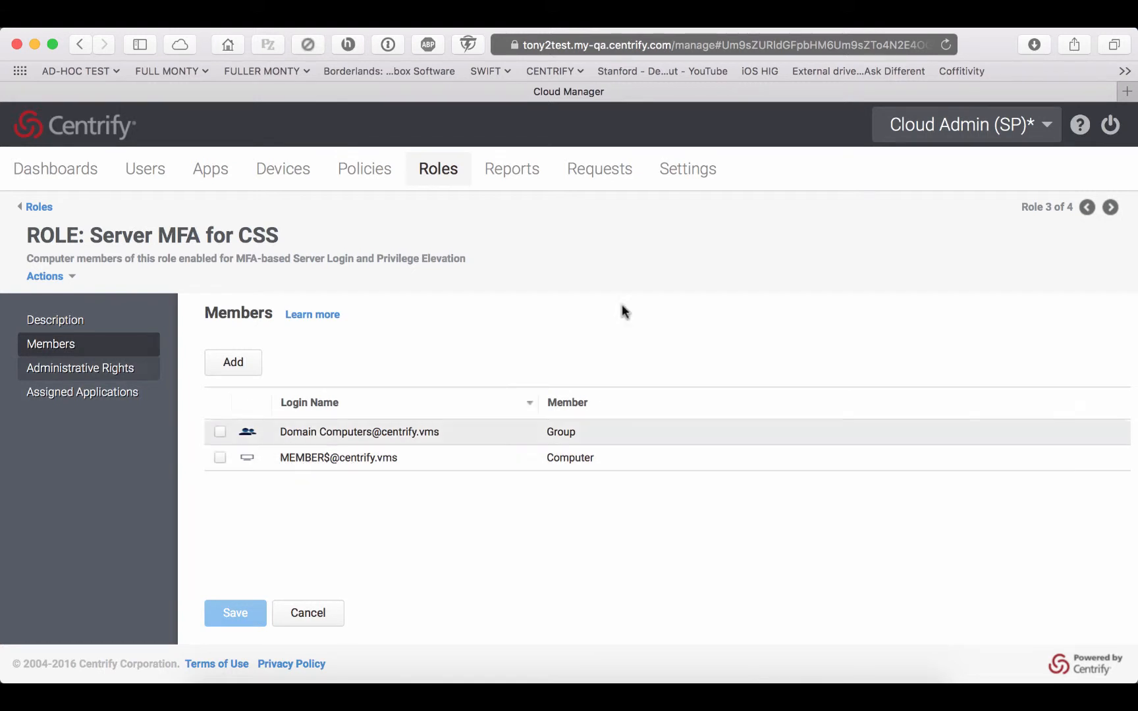
# - Switch to Privilege Manager, log in to the Win Member resource with the AD account and show the desktop of the remote session
pyautogui.click(968, 122)
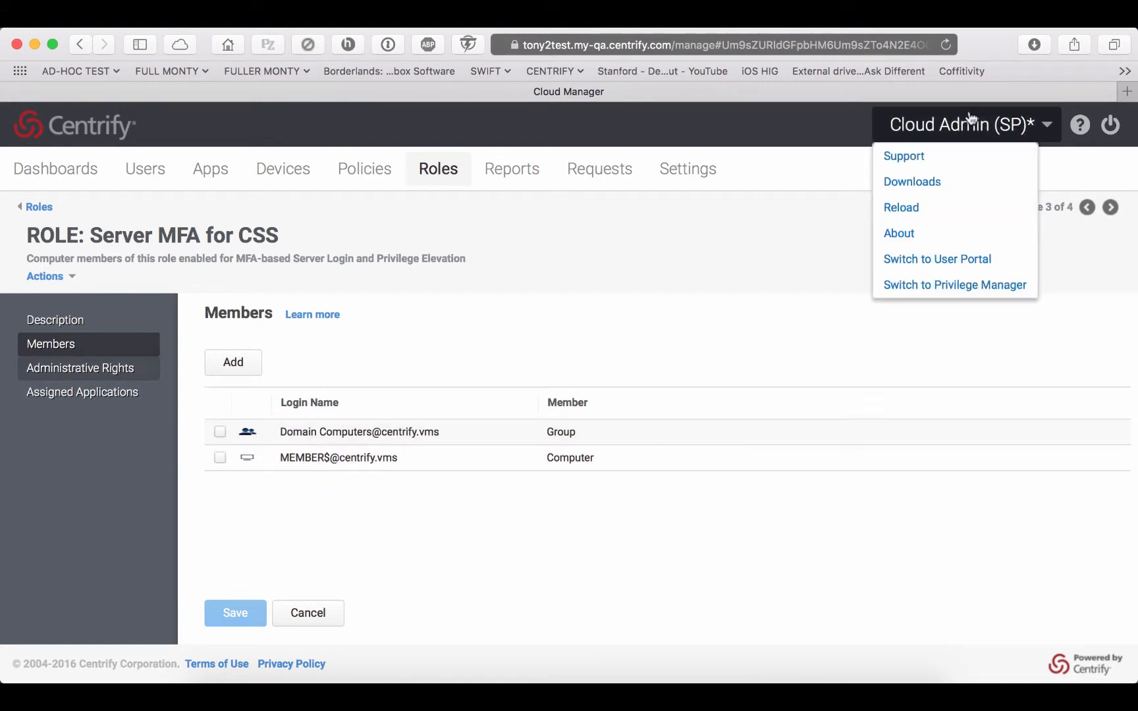
pyautogui.click(934, 284)
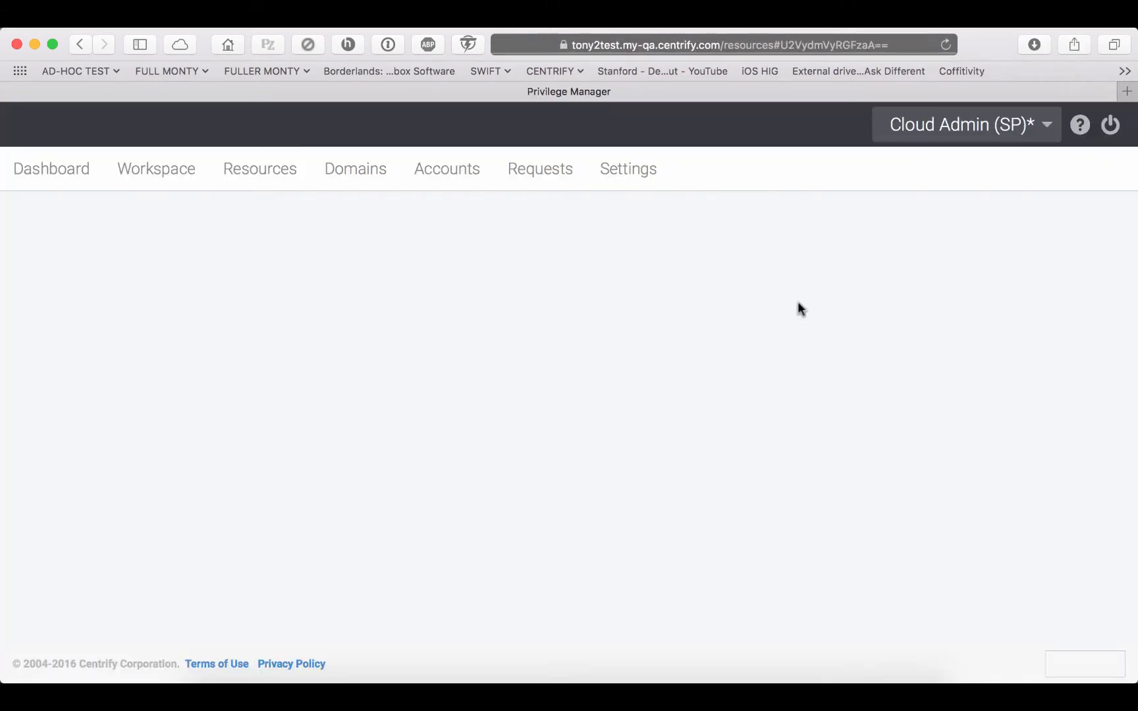
pyautogui.click(279, 172)
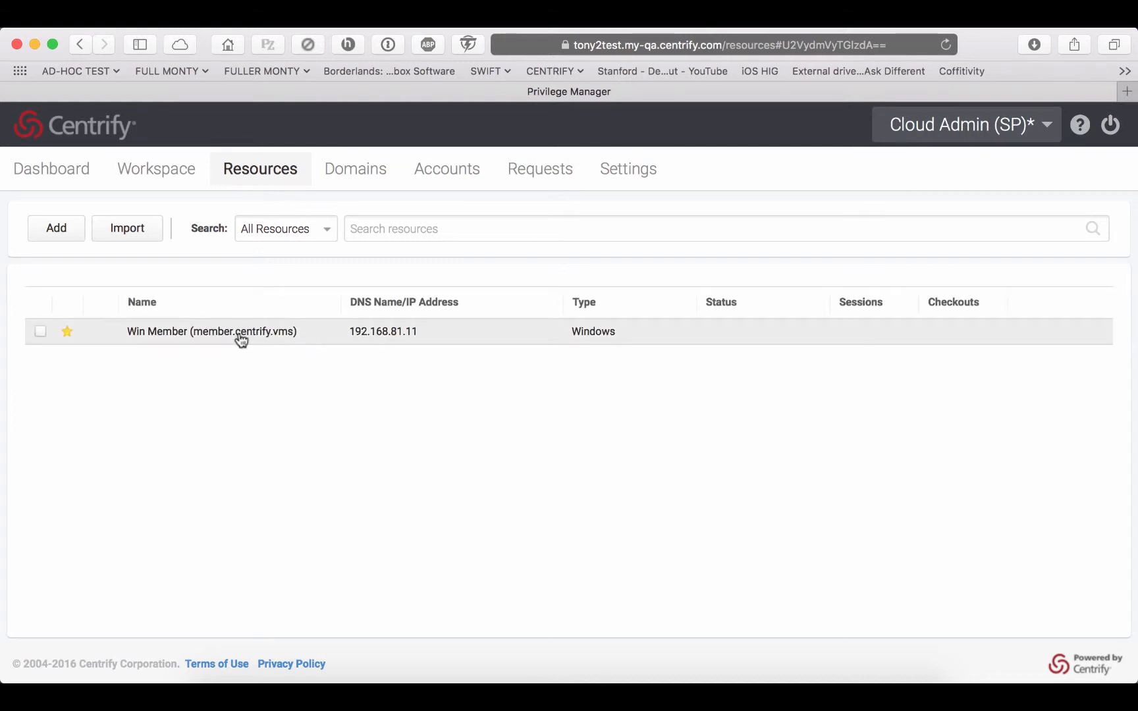
pyautogui.click(241, 337)
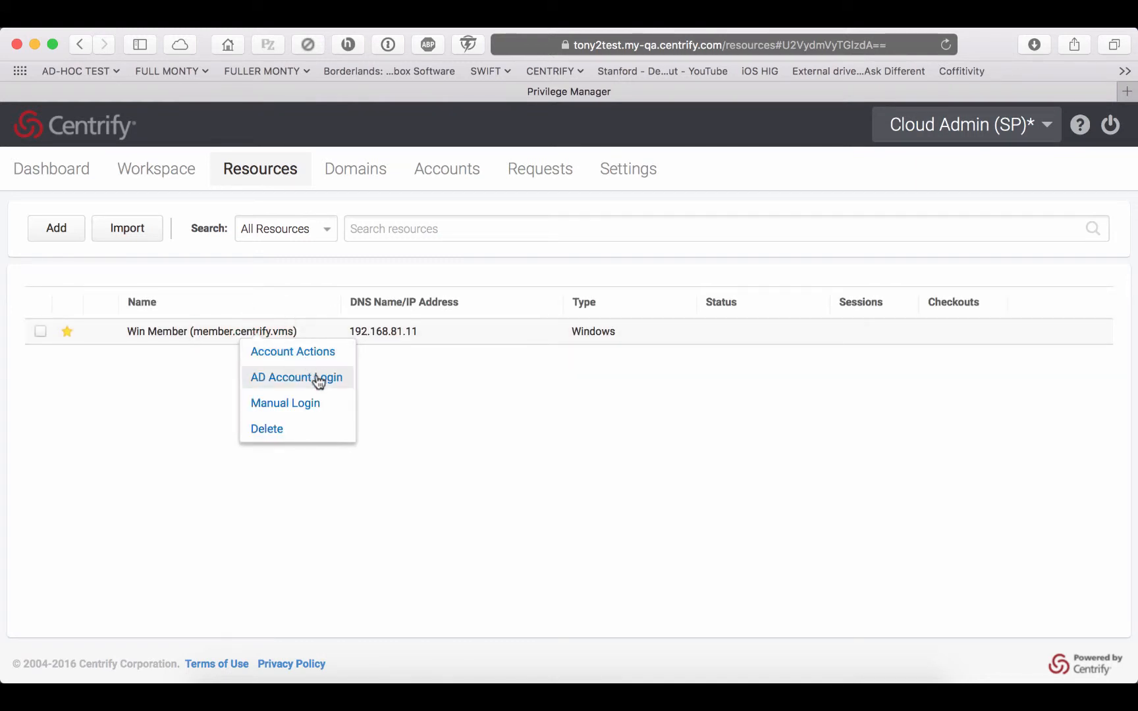
pyautogui.click(322, 380)
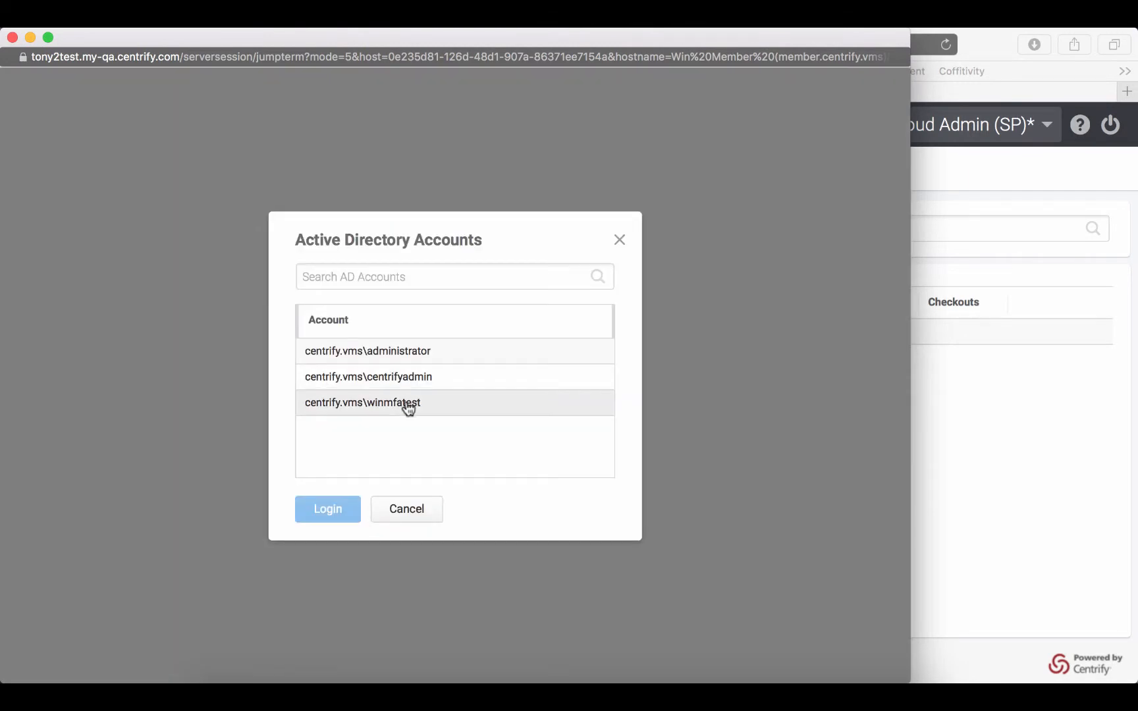
pyautogui.doubleClick(408, 404)
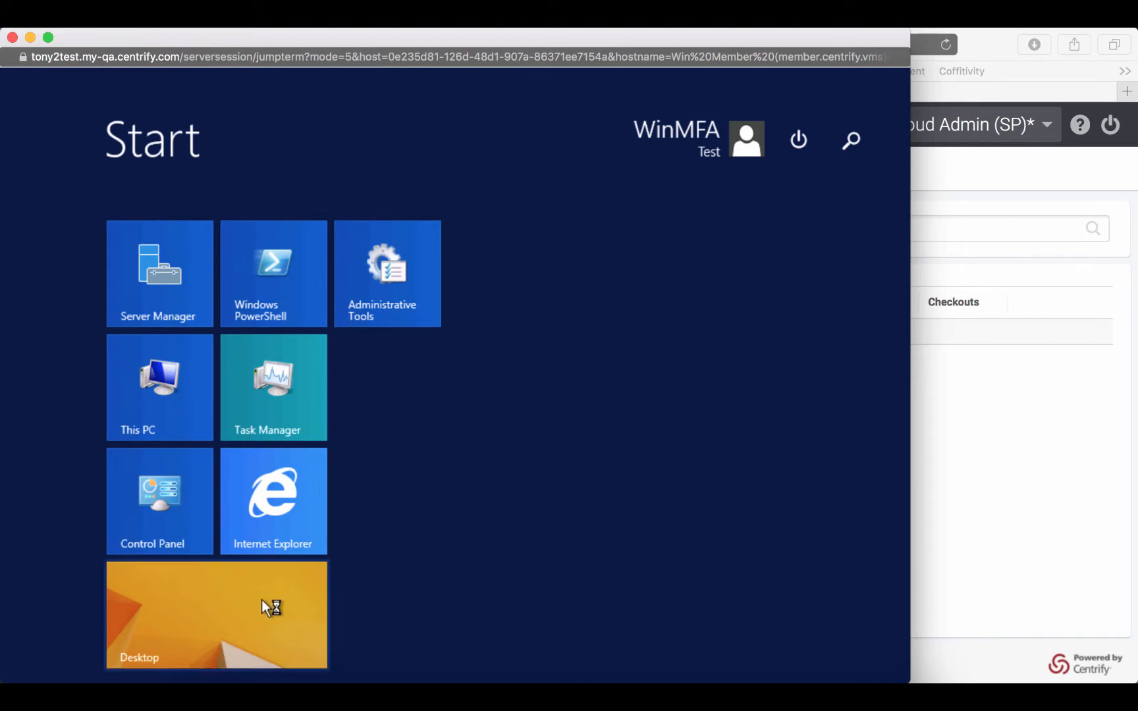
pyautogui.click(262, 600)
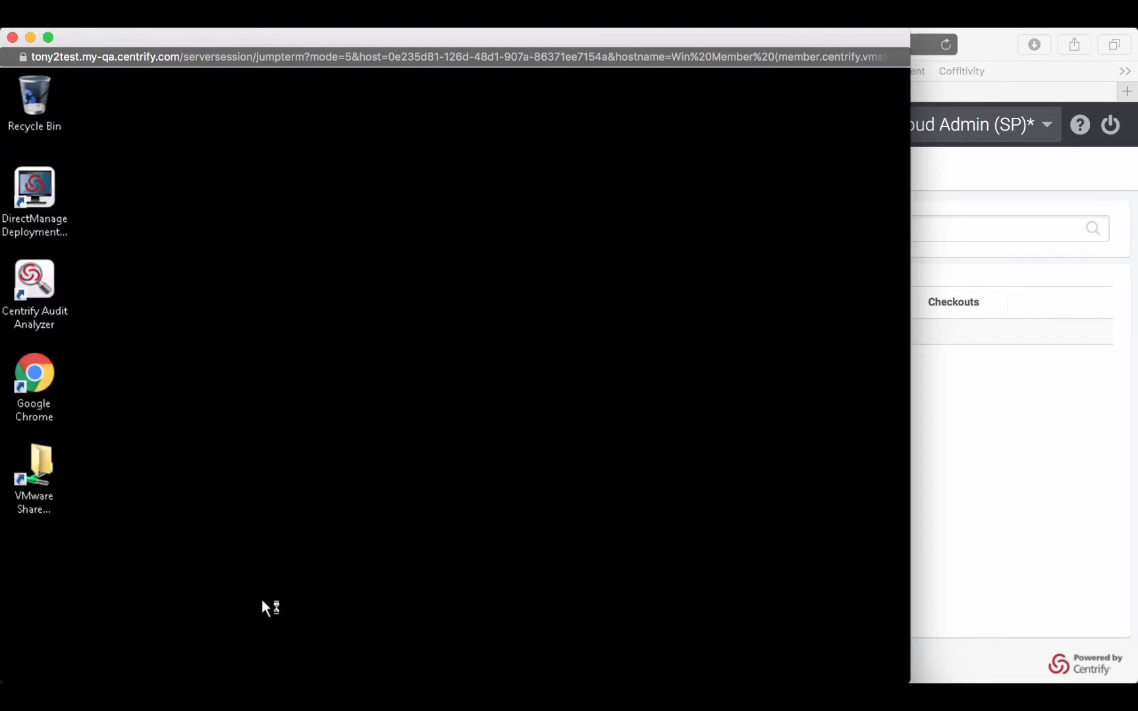
# - Try to open Centrify Audit Analyzer without privilege elevation, allowing the User Account Control request, and close it
pyautogui.doubleClick(45, 287)
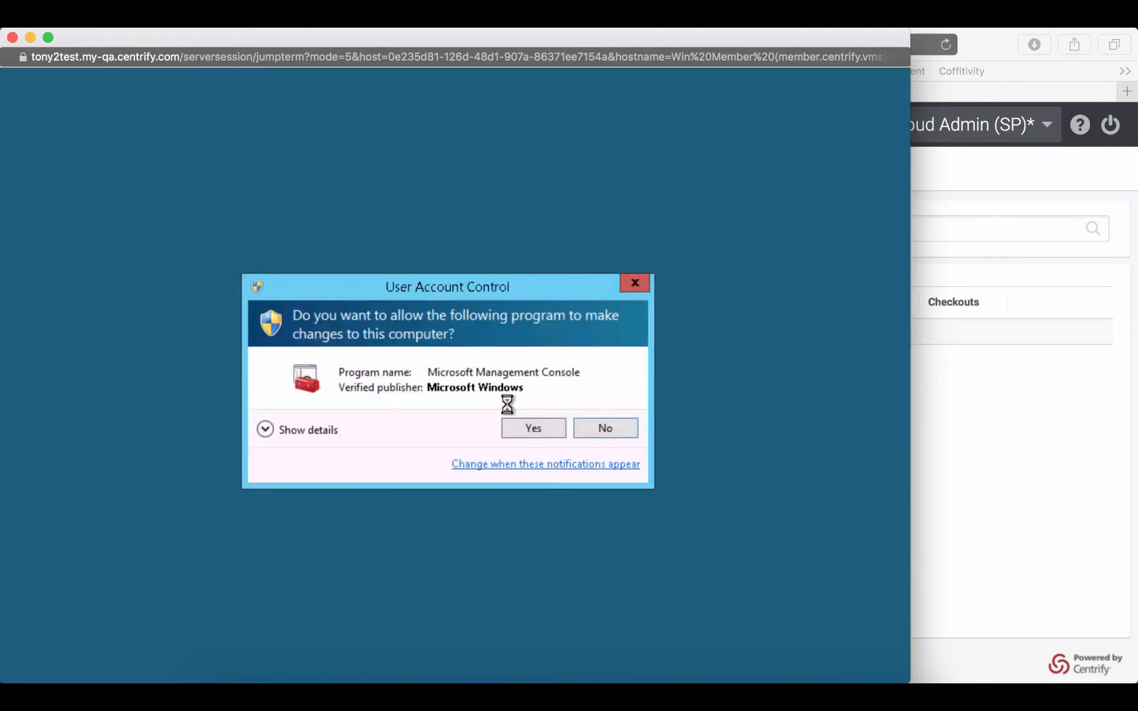
pyautogui.click(554, 427)
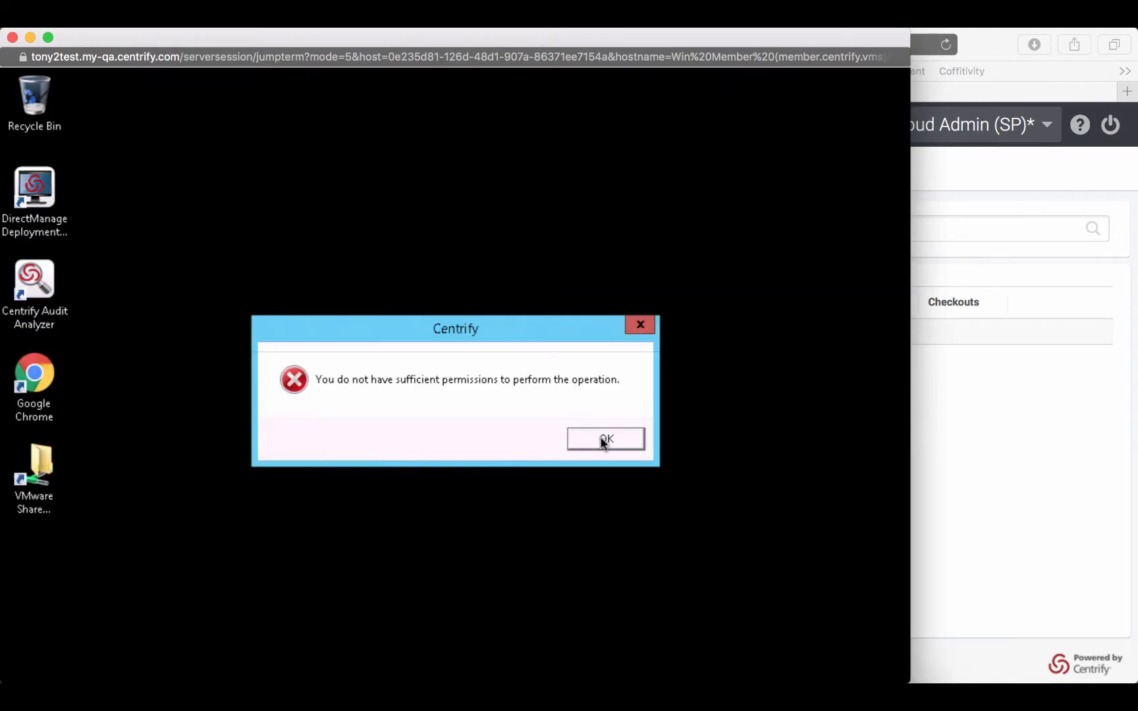
pyautogui.click(602, 440)
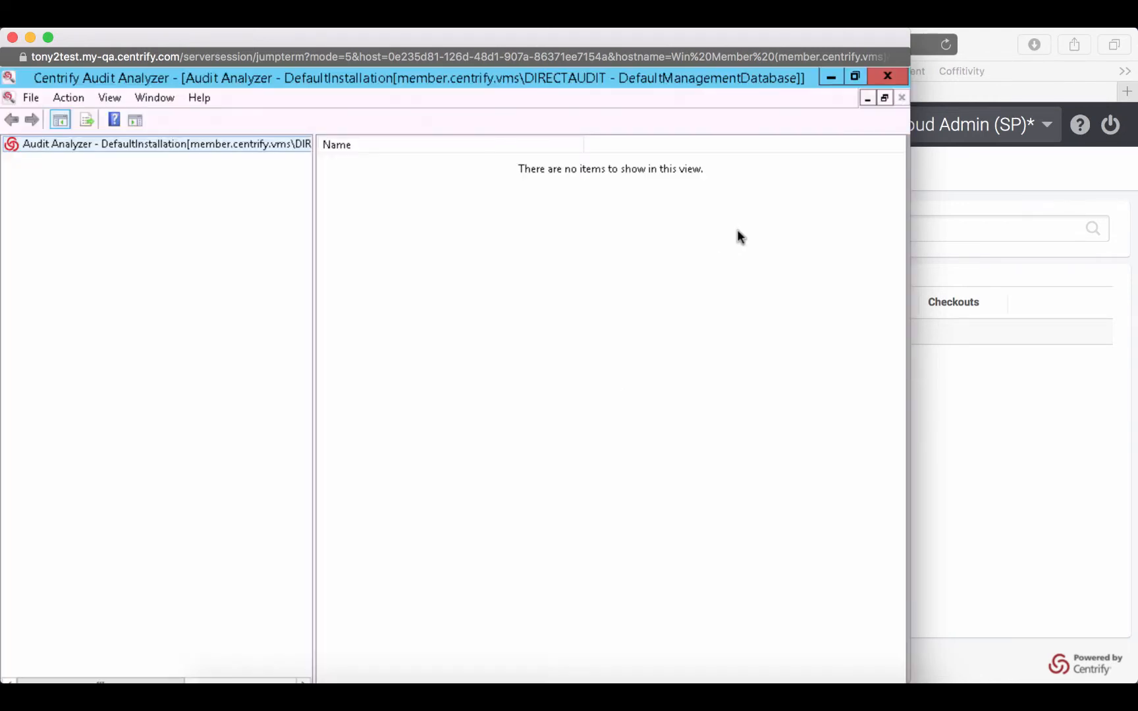
pyautogui.click(887, 77)
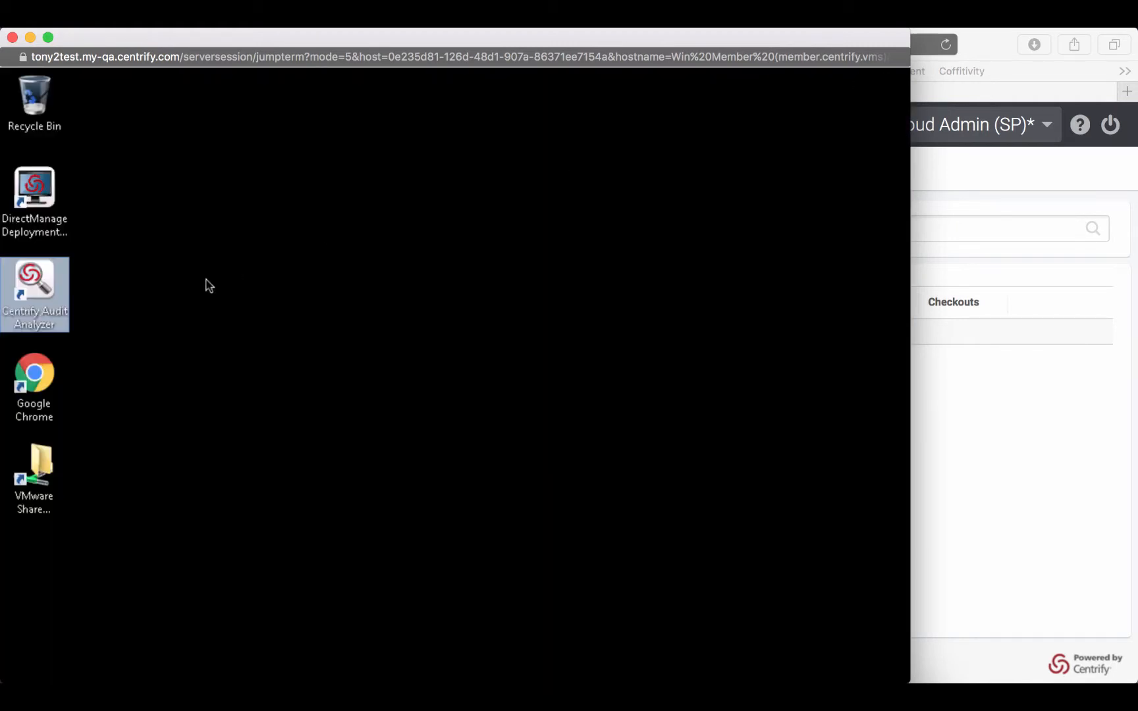
# - Run Centrify Audit Analyzer with Privilege, authenticating through the Security Question mechanism by entering the security answer
pyautogui.rightClick(40, 276)
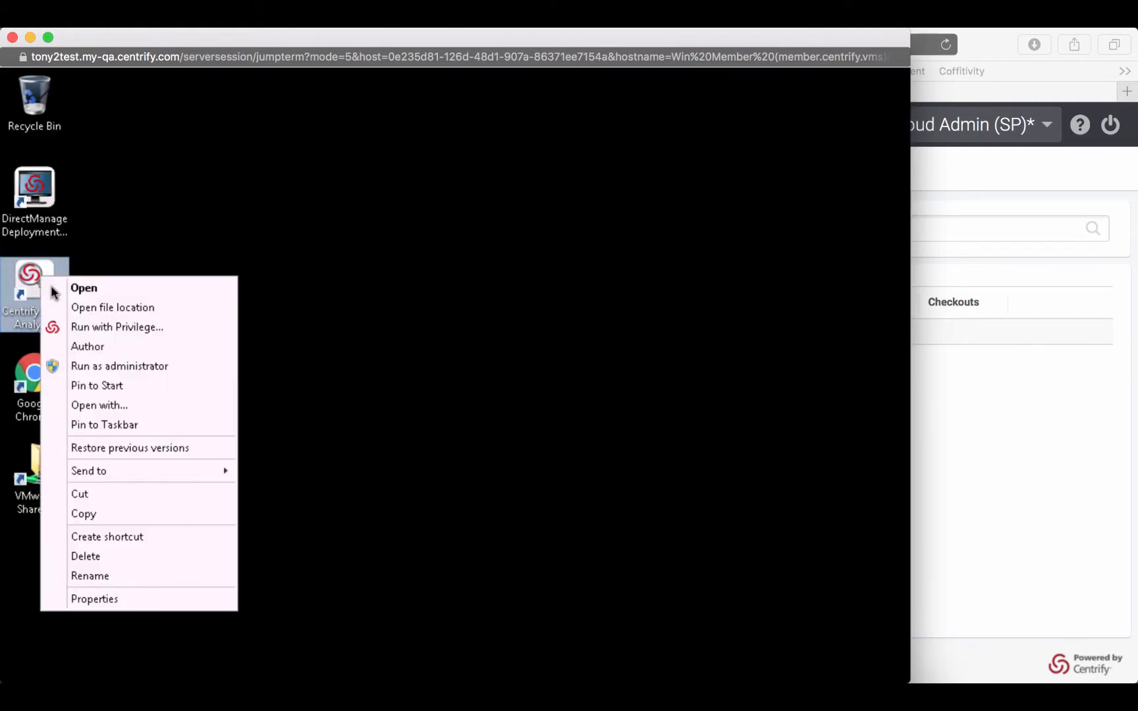
pyautogui.click(121, 328)
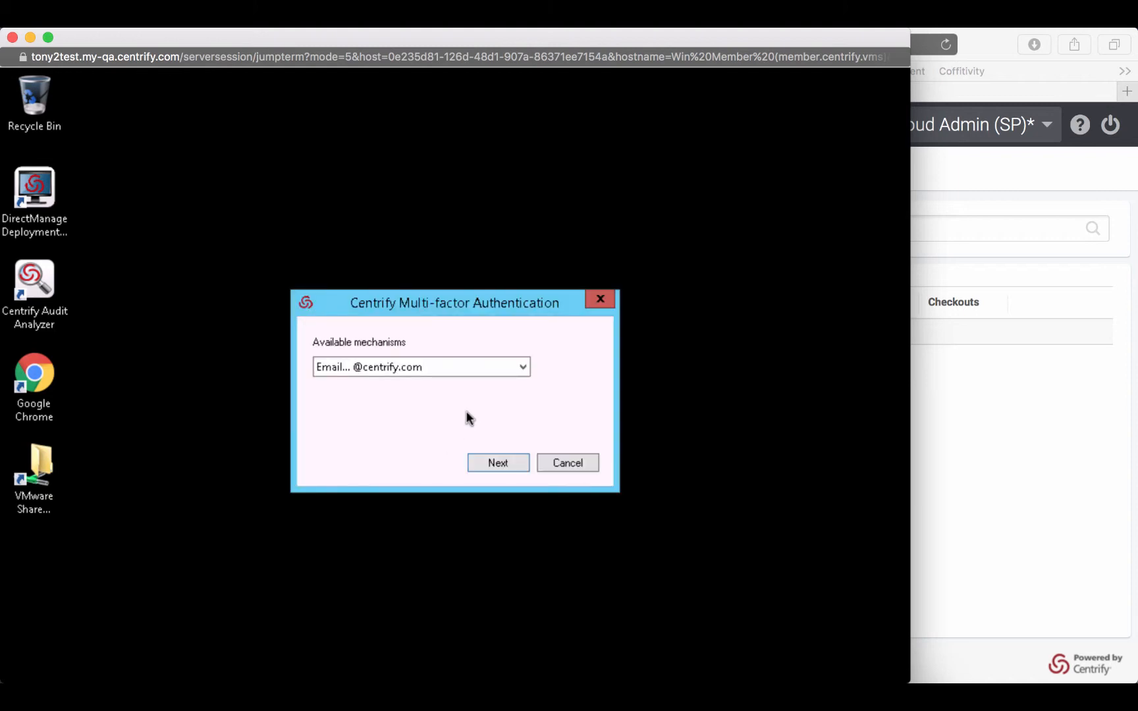
pyautogui.click(520, 369)
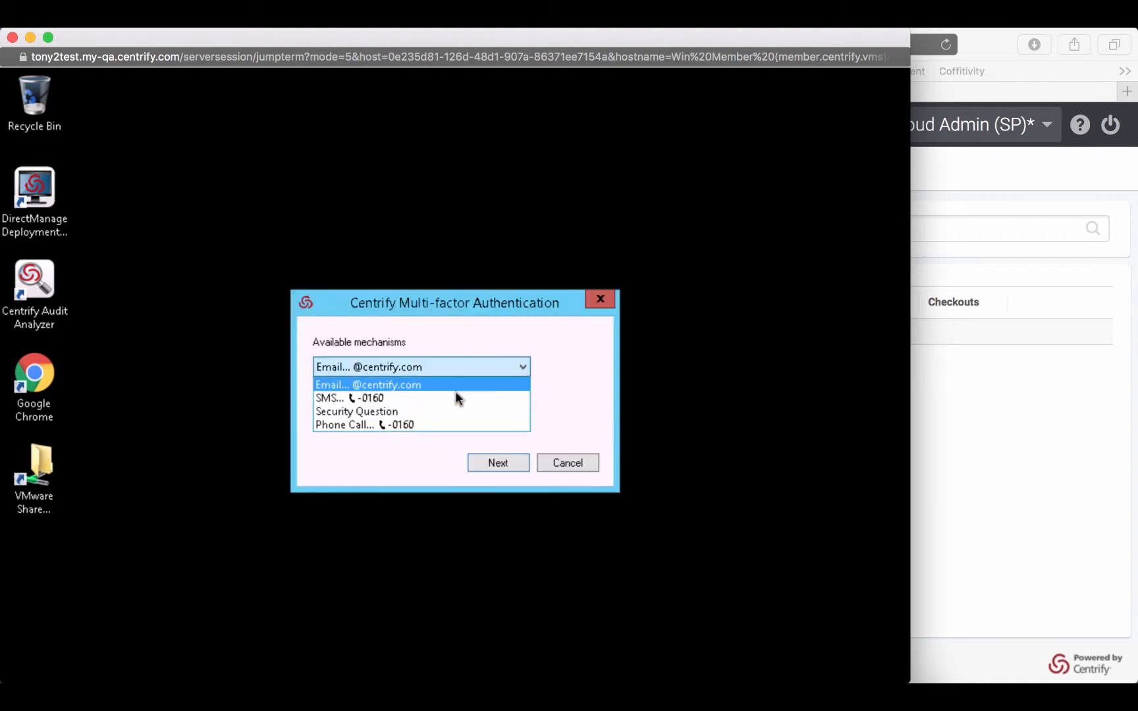
pyautogui.click(386, 410)
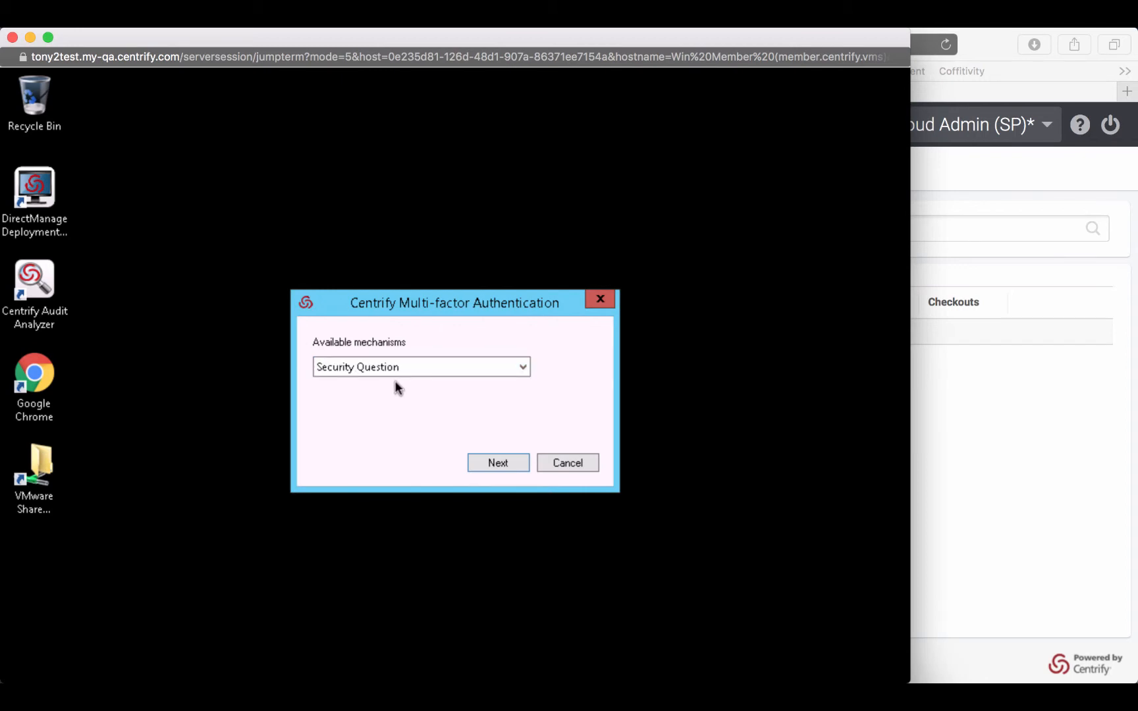
pyautogui.click(497, 463)
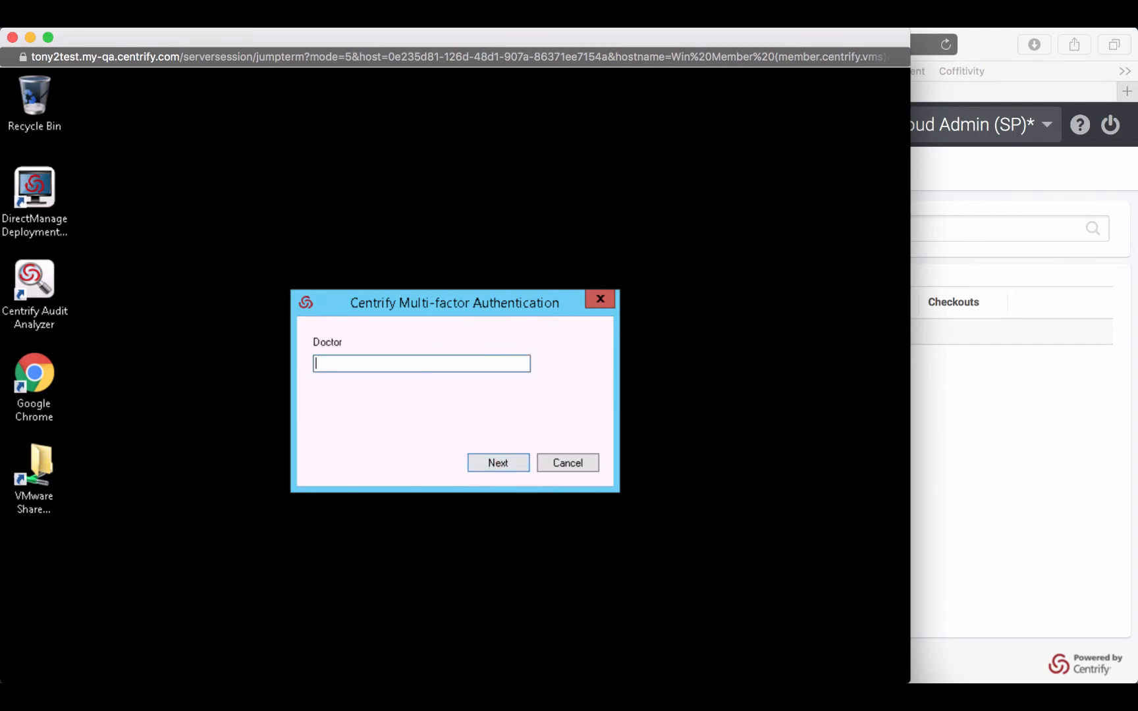
pyautogui.write('a')
pyautogui.click(515, 463)
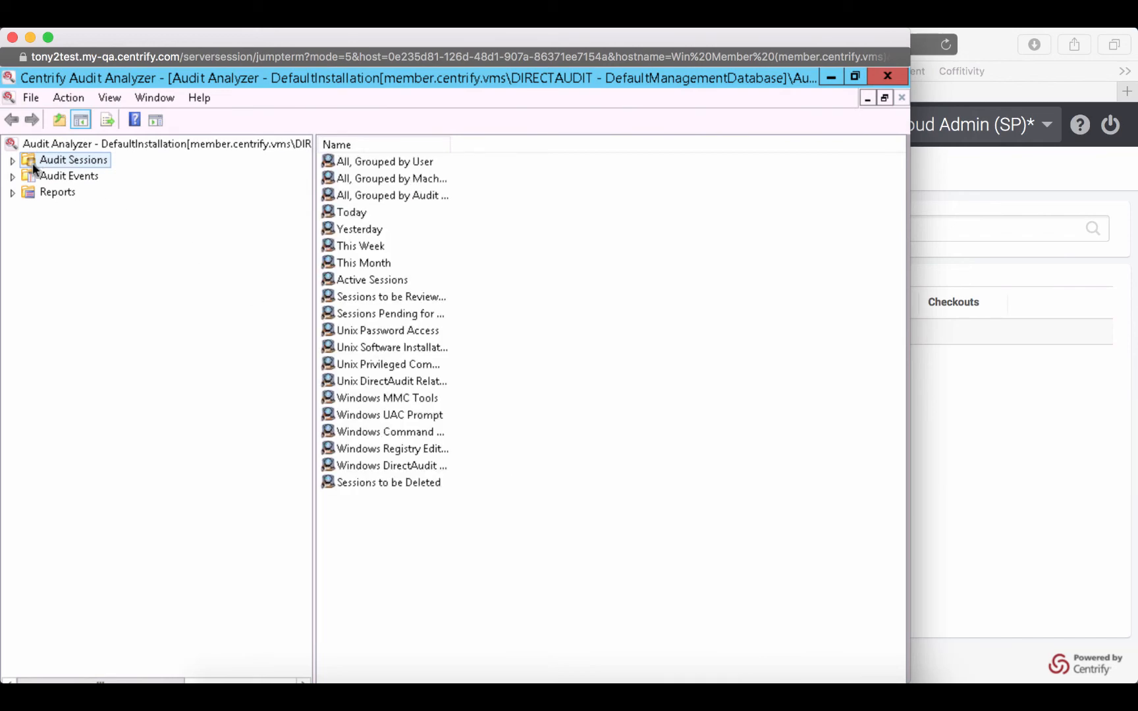
# - Show the audit sessions recorded today in Audit Analyzer
pyautogui.doubleClick(336, 214)
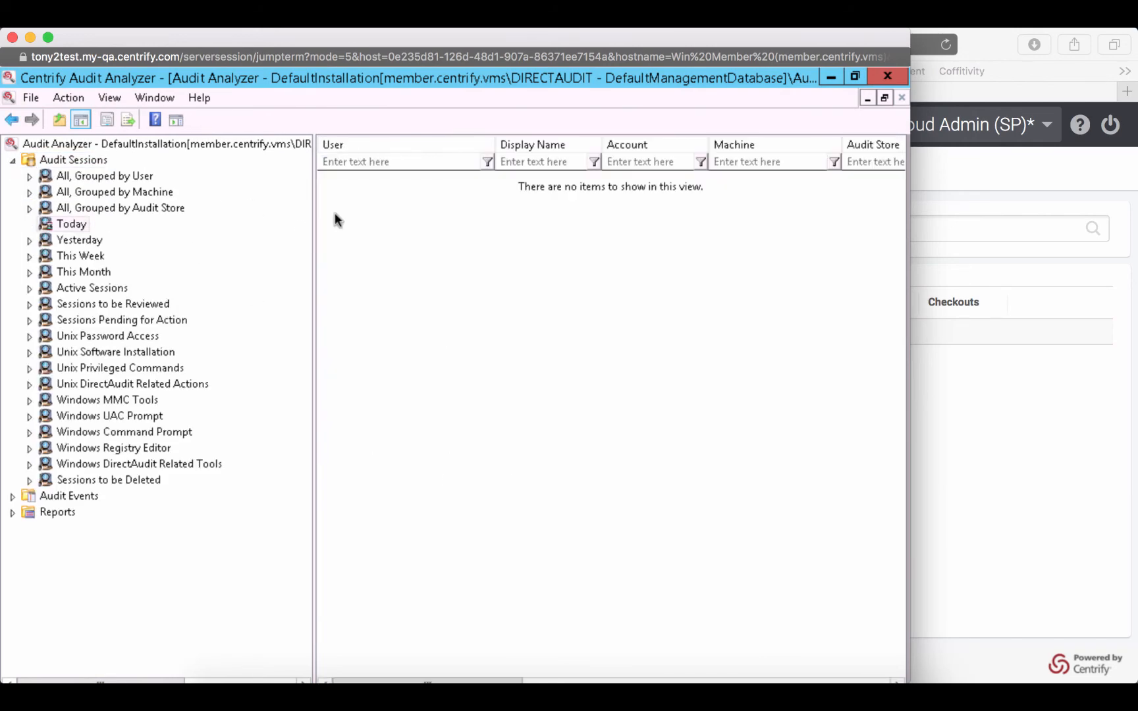